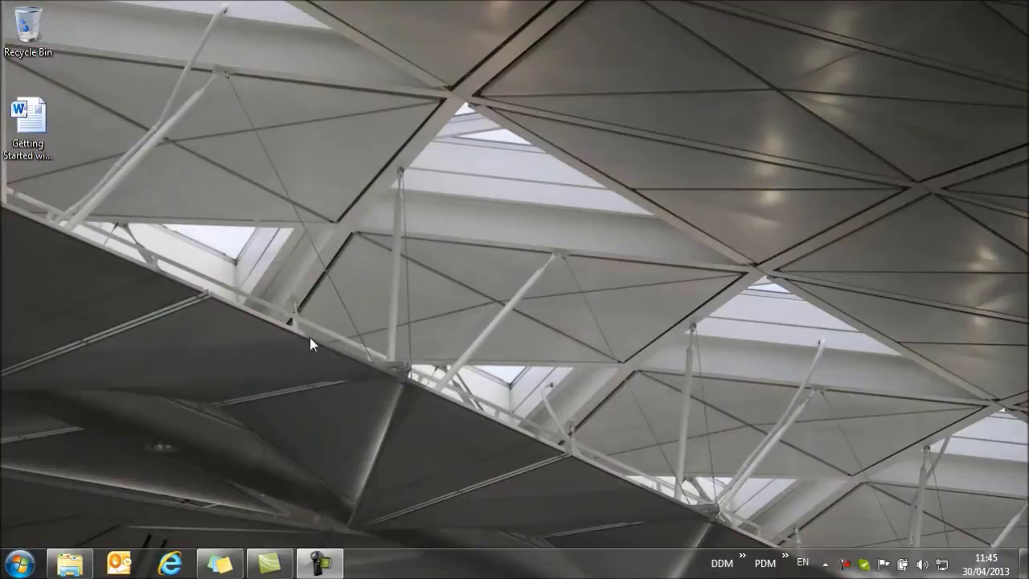
- Launch DDM Administration from the DesignDataManager Start menu folder and log in as Administrator
{"action": "left_click", "coordinate": [19, 563]}
{"action": "left_click", "coordinate": [57, 494]}
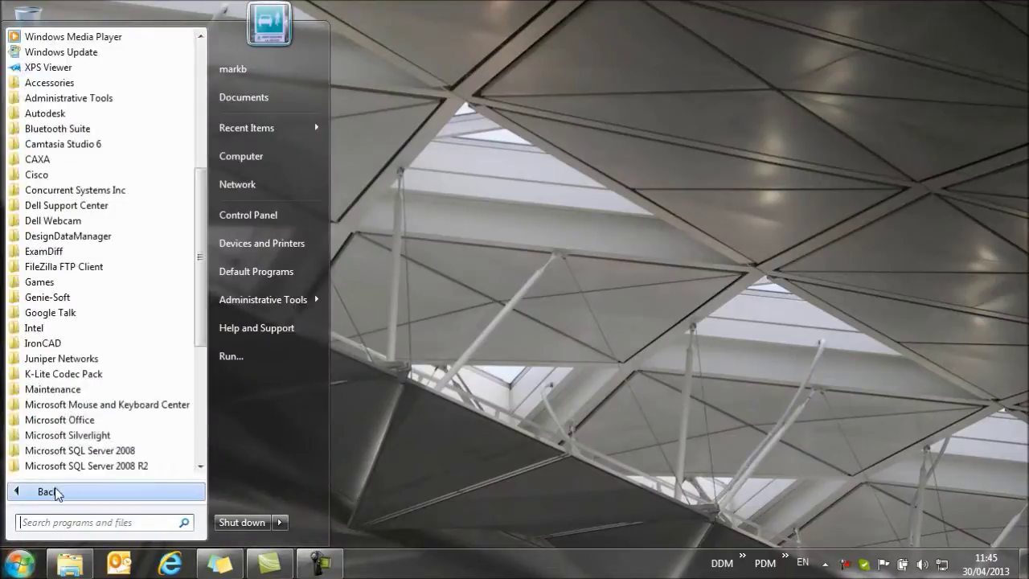
{"action": "left_click", "coordinate": [85, 235]}
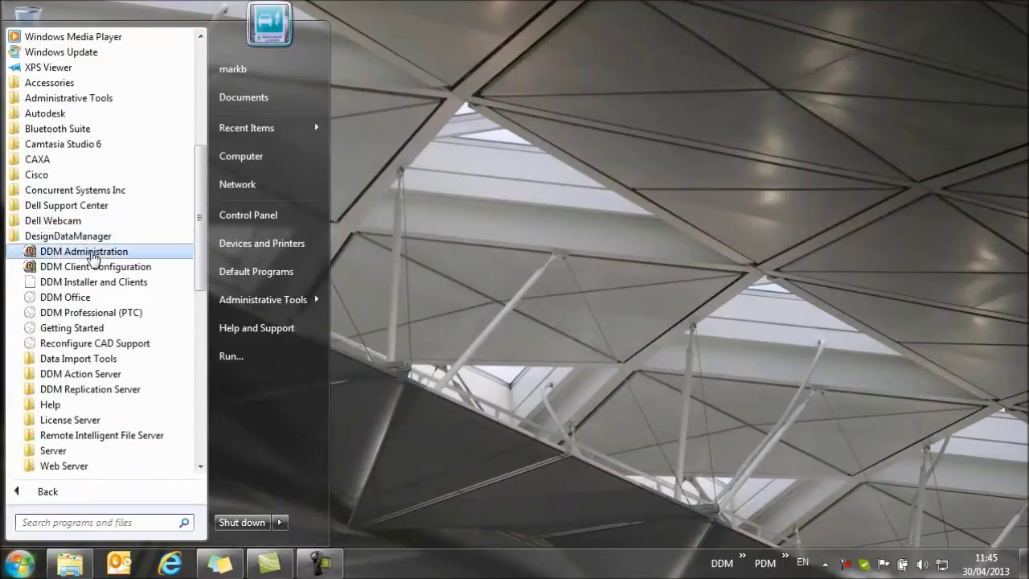
{"action": "left_click", "coordinate": [92, 254]}
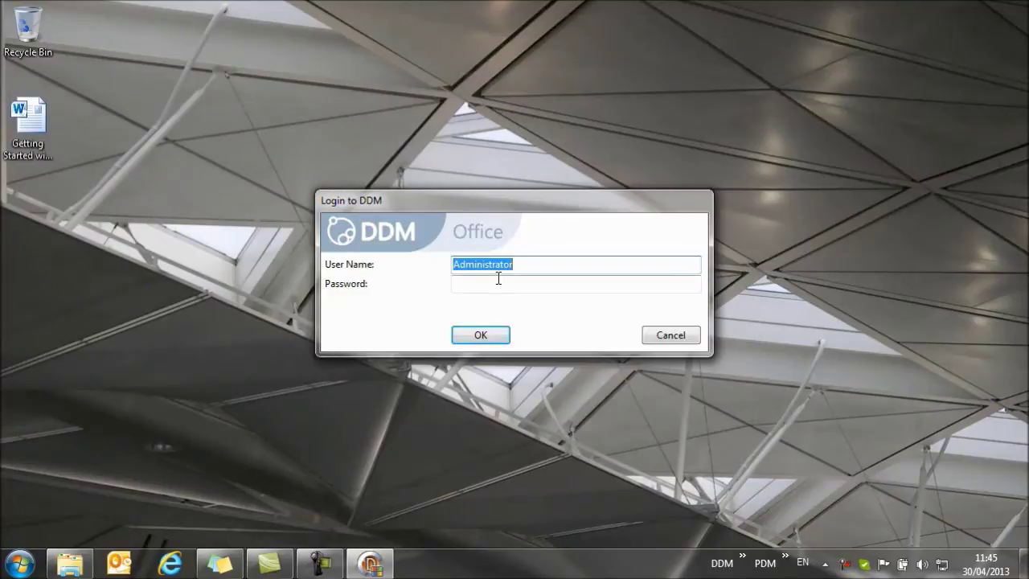
{"action": "left_click", "coordinate": [539, 281]}
{"action": "left_click", "coordinate": [480, 338]}
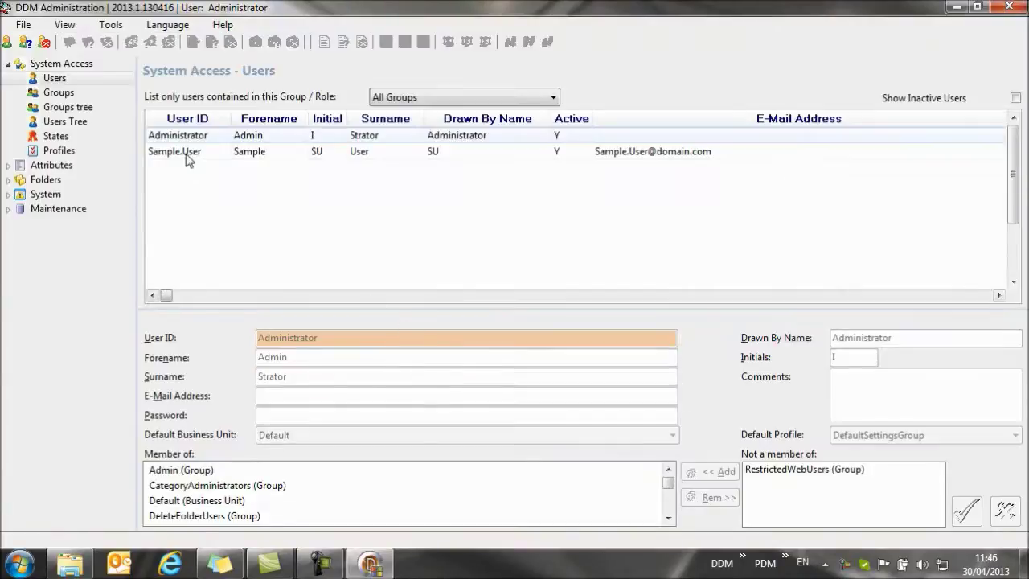
- Create a new user with Add similar from the sample user and enter the new user ID
{"action": "left_click", "coordinate": [185, 154]}
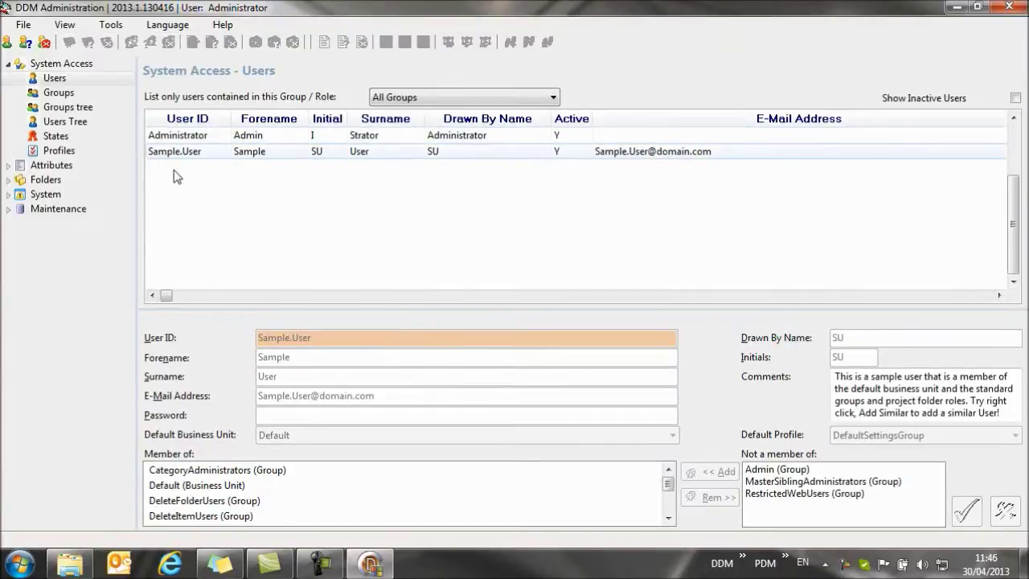
{"action": "right_click", "coordinate": [181, 154]}
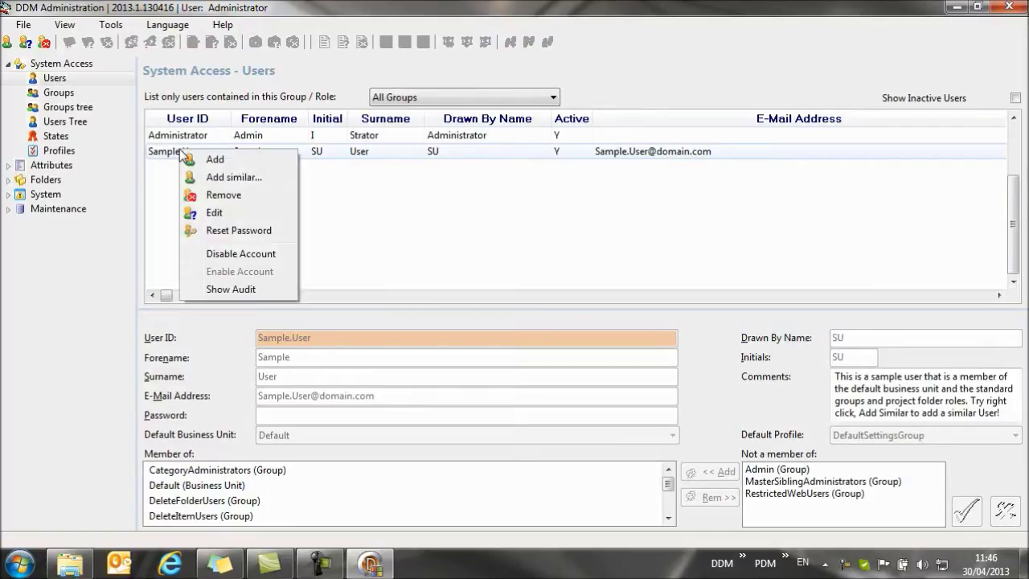
{"action": "left_click", "coordinate": [234, 179]}
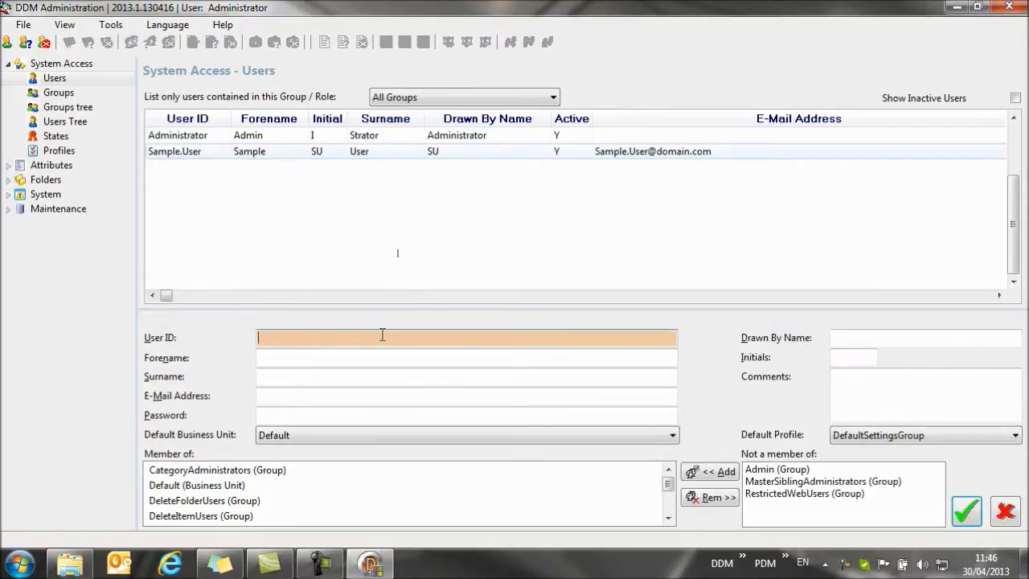
- Fill Forename and Surname from the copied user ID, trimming the surname part out of Forename
{"action": "left_click_drag", "start_coordinate": [335, 338], "coordinate": [251, 345]}
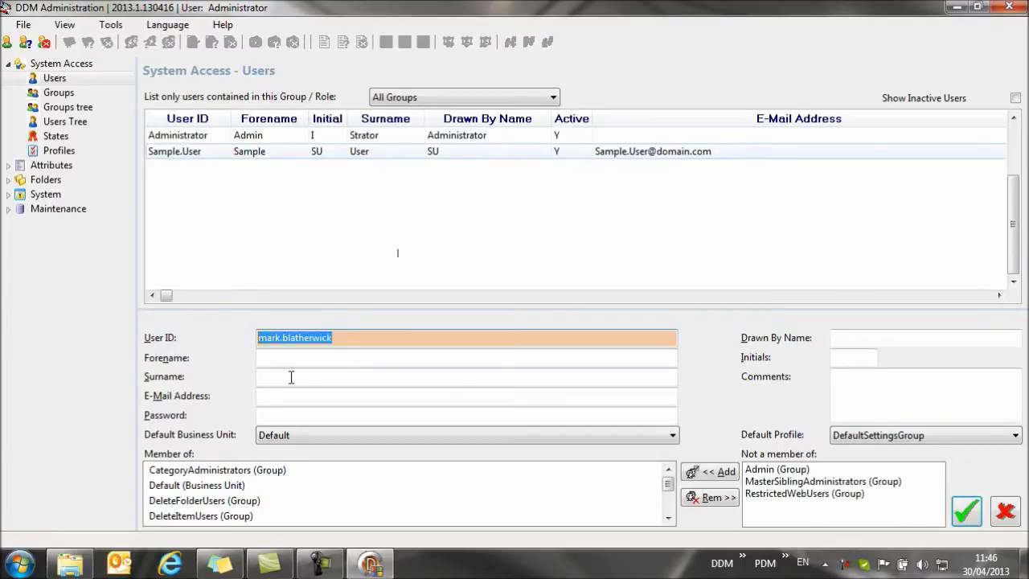
{"action": "key", "text": "ctrl+c"}
{"action": "left_click", "coordinate": [324, 357]}
{"action": "key", "text": "ctrl+v"}
{"action": "left_click", "coordinate": [310, 375]}
{"action": "key", "text": "ctrl+v"}
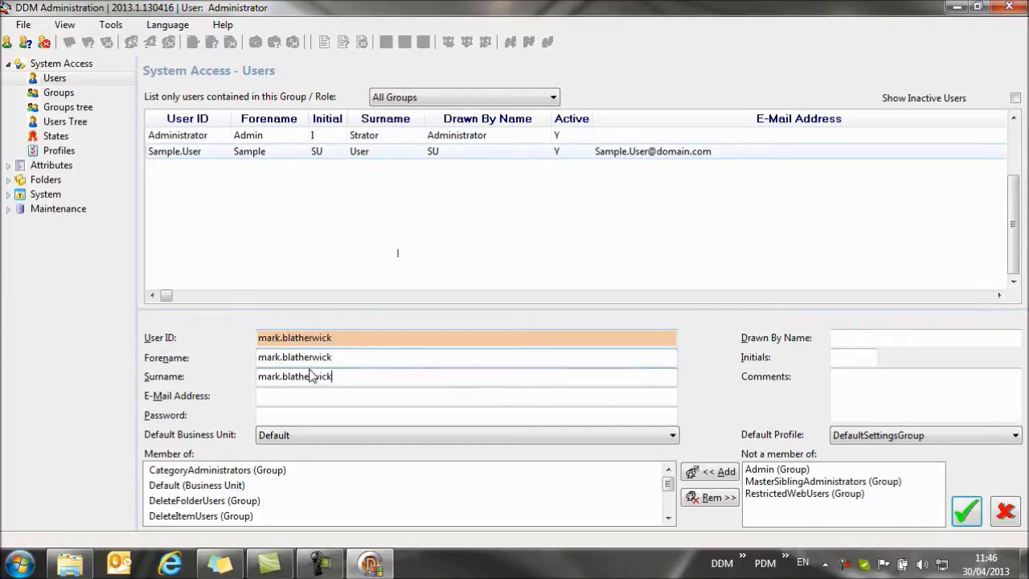
{"action": "left_click_drag", "start_coordinate": [331, 357], "coordinate": [252, 386]}
{"action": "key", "text": "BackSpace"}
{"action": "key", "text": "BackSpace"}
- Pass over the E-Mail Address and Password fields and save the new user account
{"action": "left_click", "coordinate": [283, 397]}
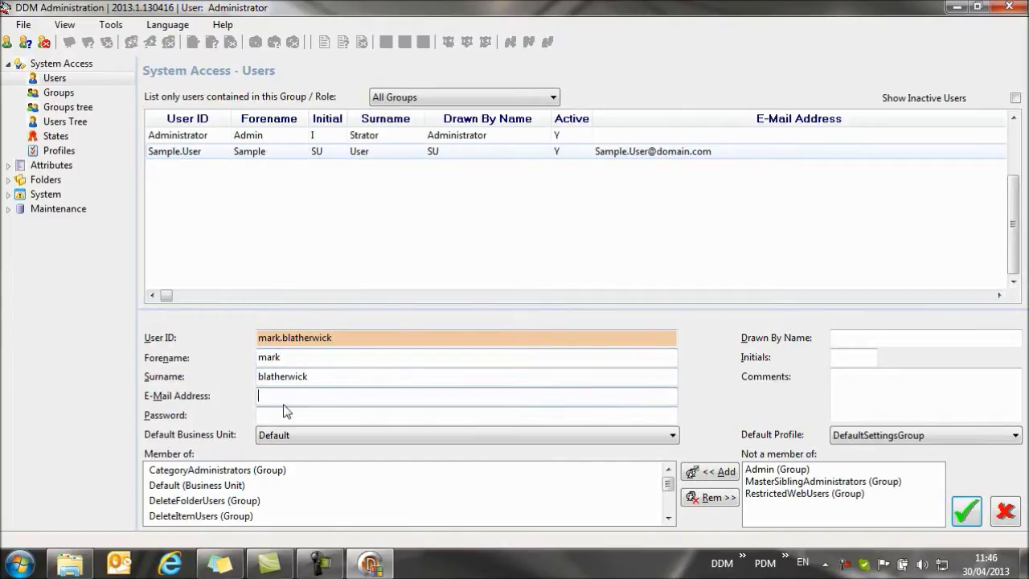
{"action": "left_click", "coordinate": [339, 410]}
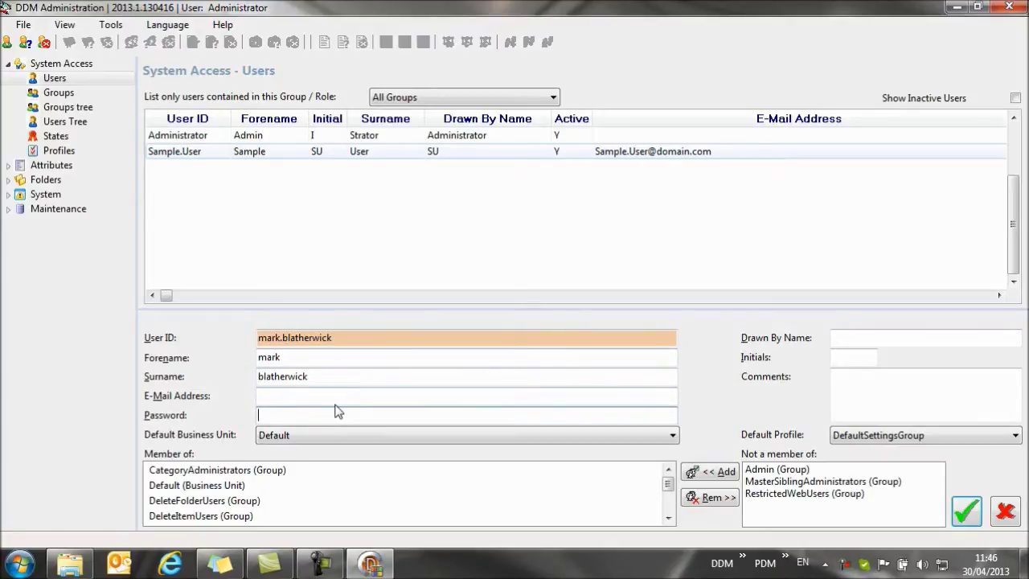
{"action": "left_click", "coordinate": [964, 511]}
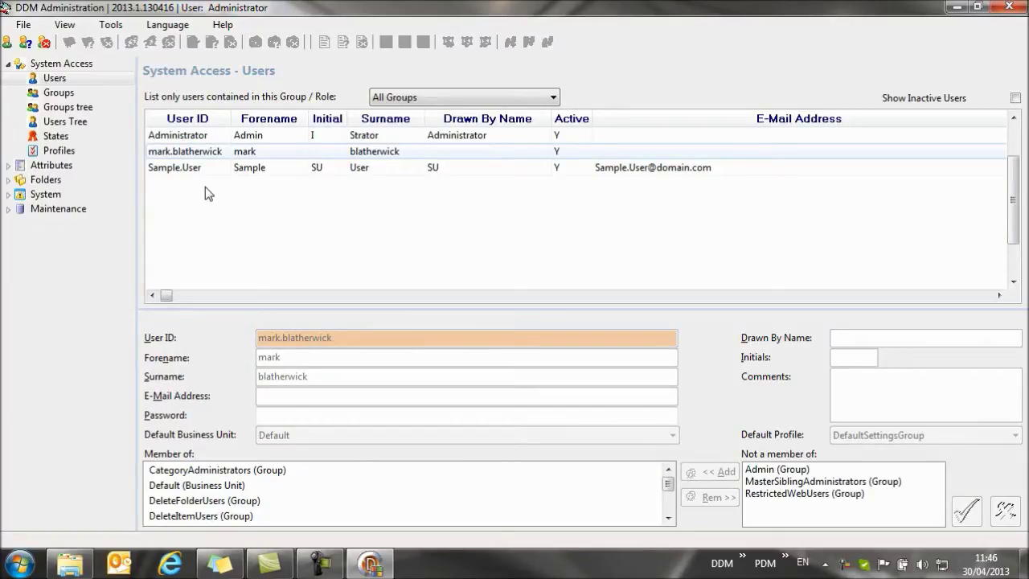
- Close DDM Administration, start DDM Office, and log in with the new user's name
{"action": "left_click", "coordinate": [1007, 6]}
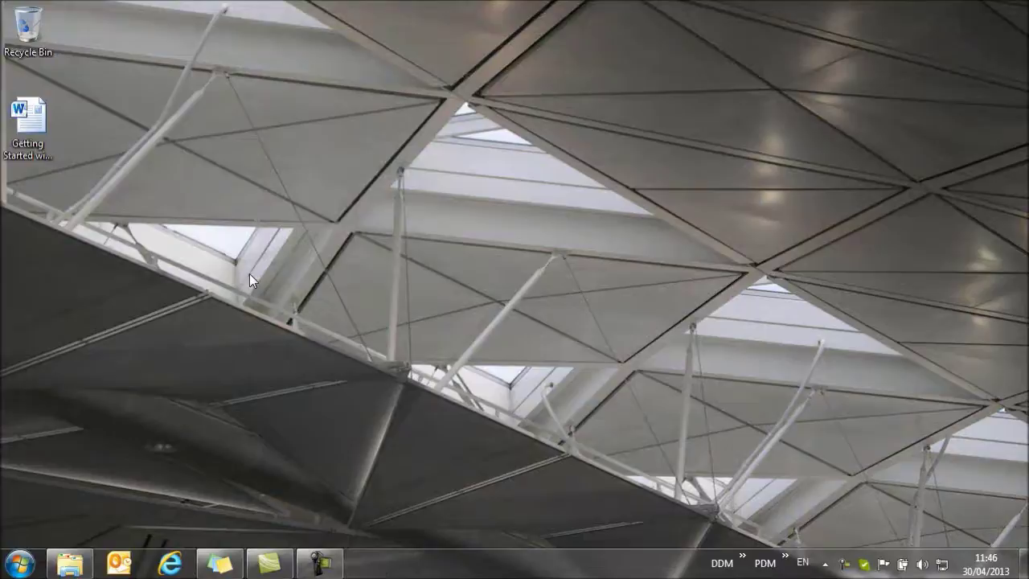
{"action": "left_click", "coordinate": [19, 563]}
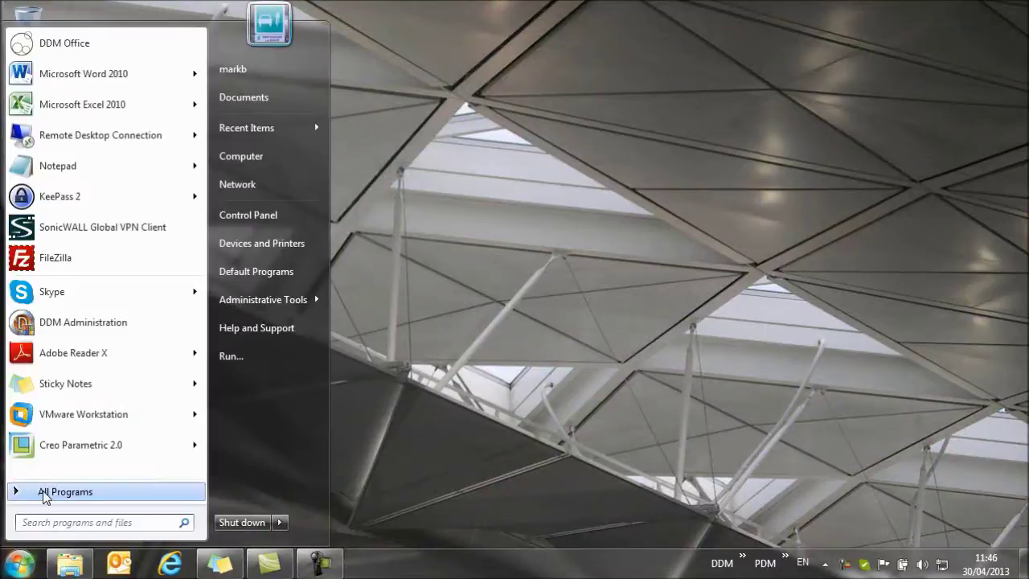
{"action": "left_click", "coordinate": [45, 491]}
{"action": "left_click", "coordinate": [92, 235]}
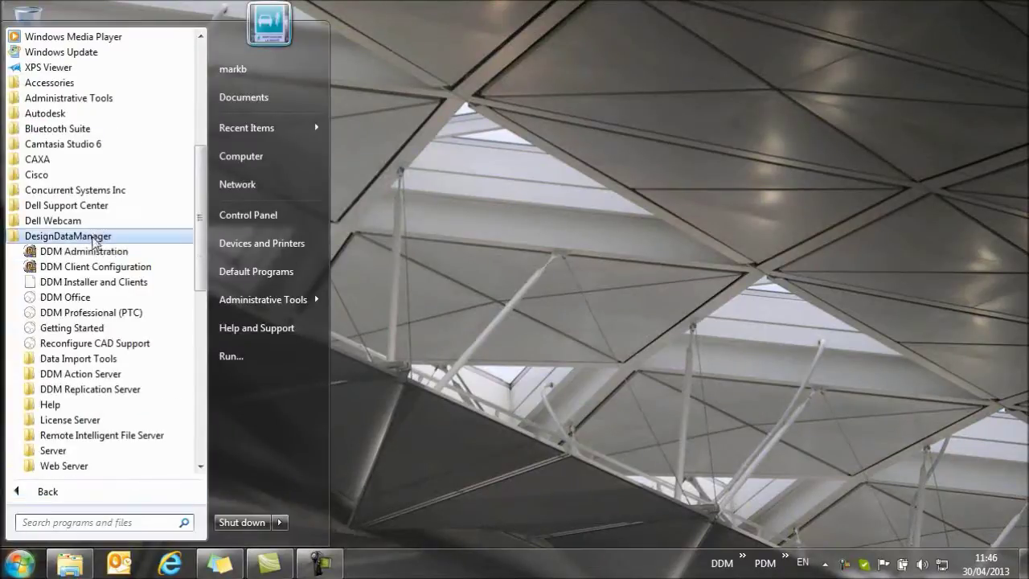
{"action": "left_click", "coordinate": [77, 299]}
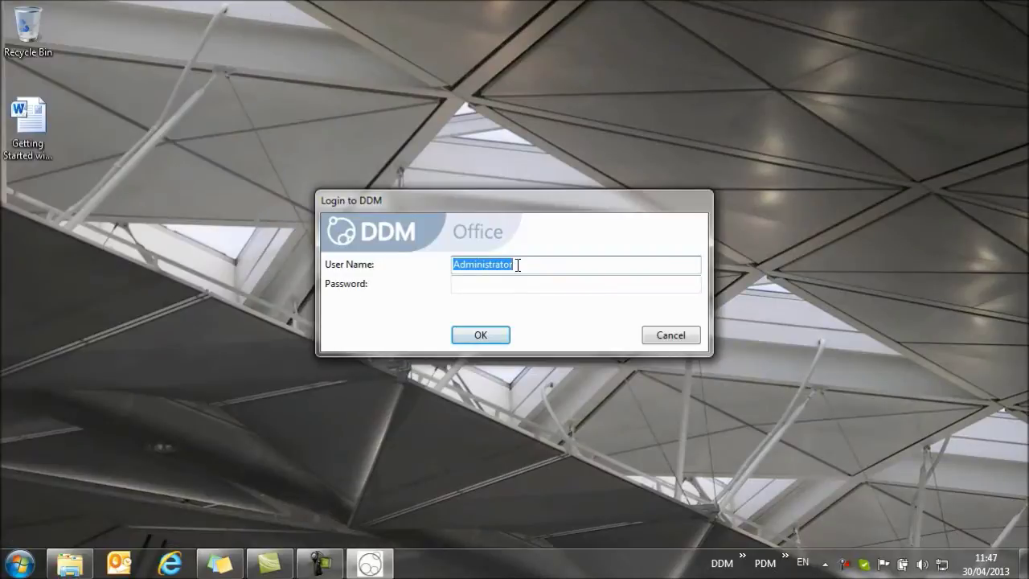
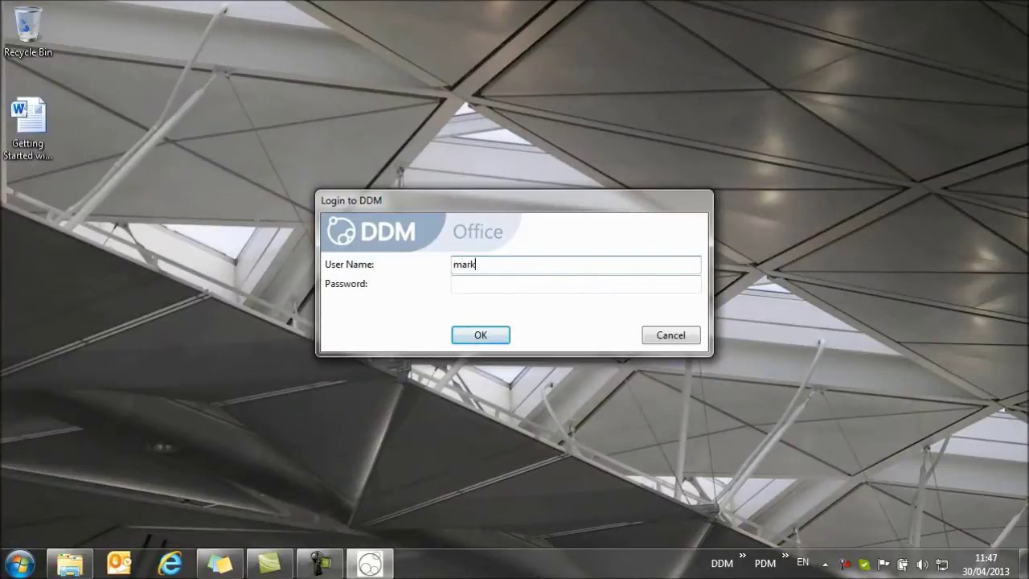
{"action": "left_click", "coordinate": [480, 334]}
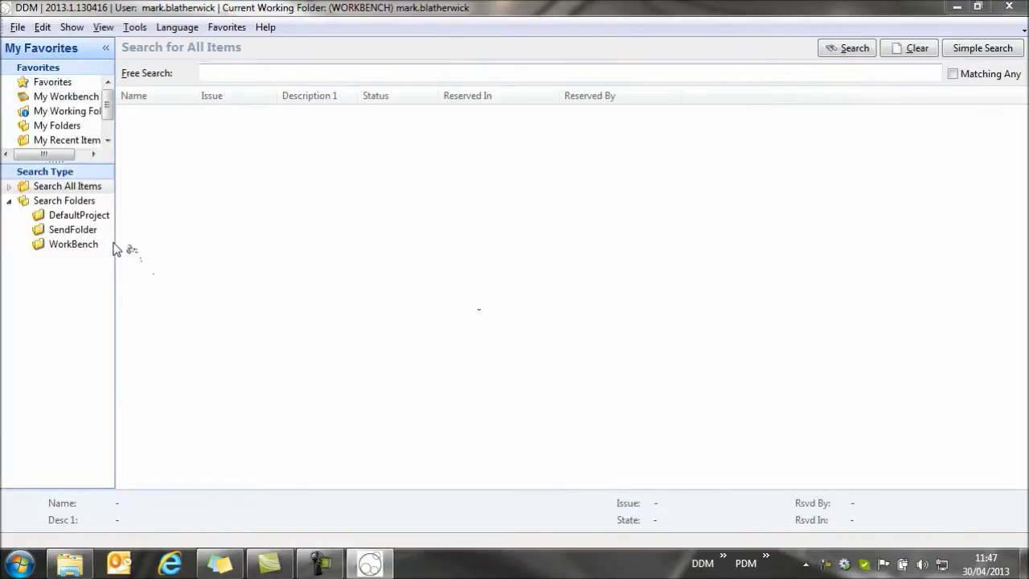
- Widen the navigation panel and drag the Favorites splitter down until Category Browser shows
{"action": "left_click_drag", "start_coordinate": [115, 241], "coordinate": [193, 246]}
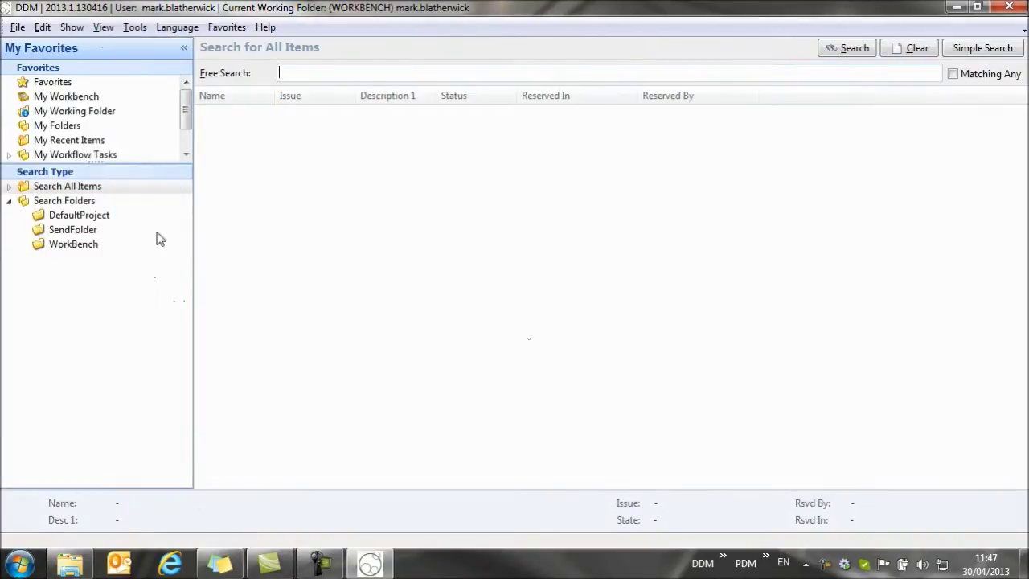
{"action": "left_click_drag", "start_coordinate": [92, 161], "coordinate": [94, 266]}
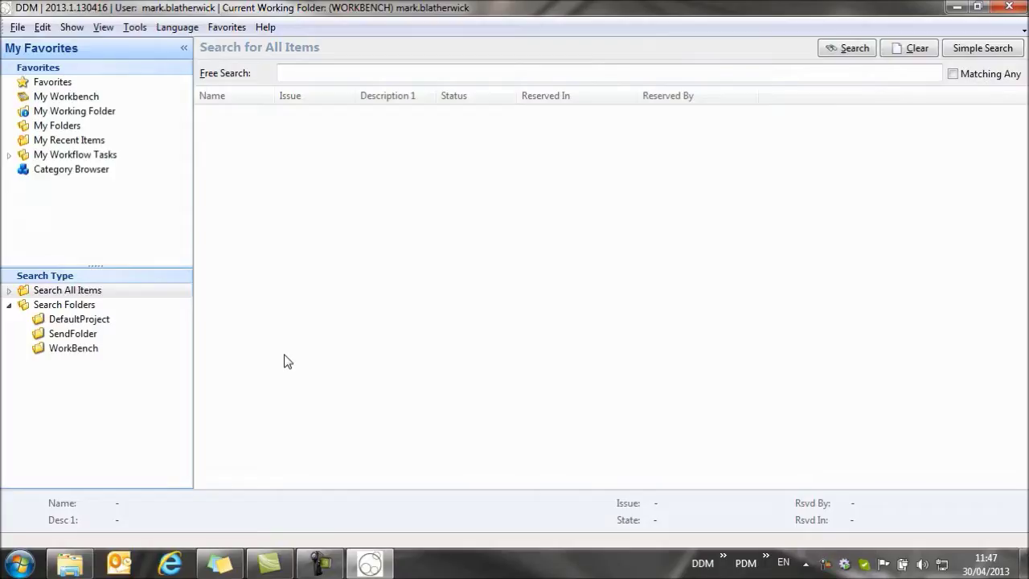
- Drag Getting Started with DDM.docx from the Explorer Desktop into DDM, then minimize Explorer
{"action": "left_click", "coordinate": [70, 563]}
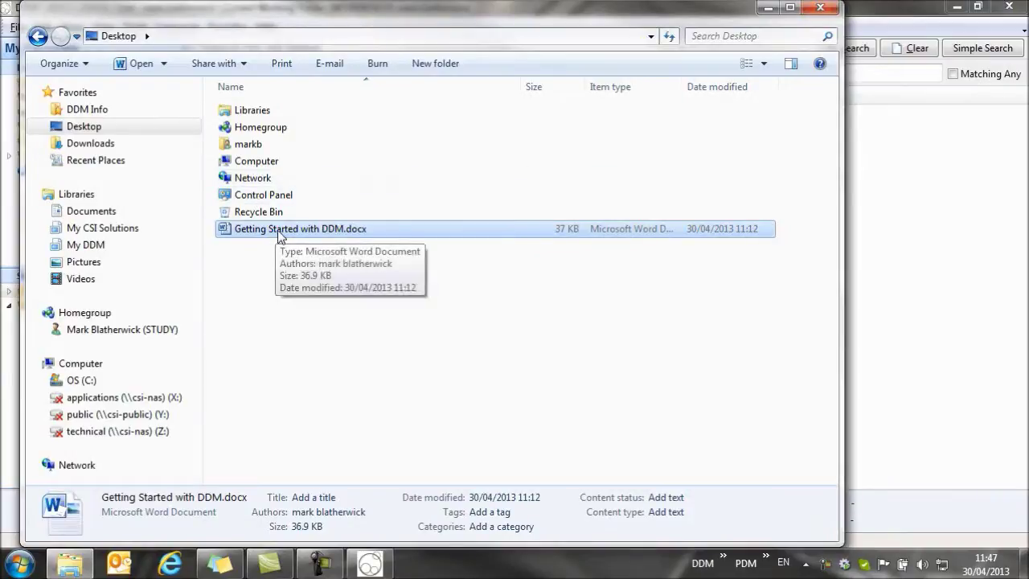
{"action": "left_click_drag", "start_coordinate": [257, 234], "coordinate": [932, 340]}
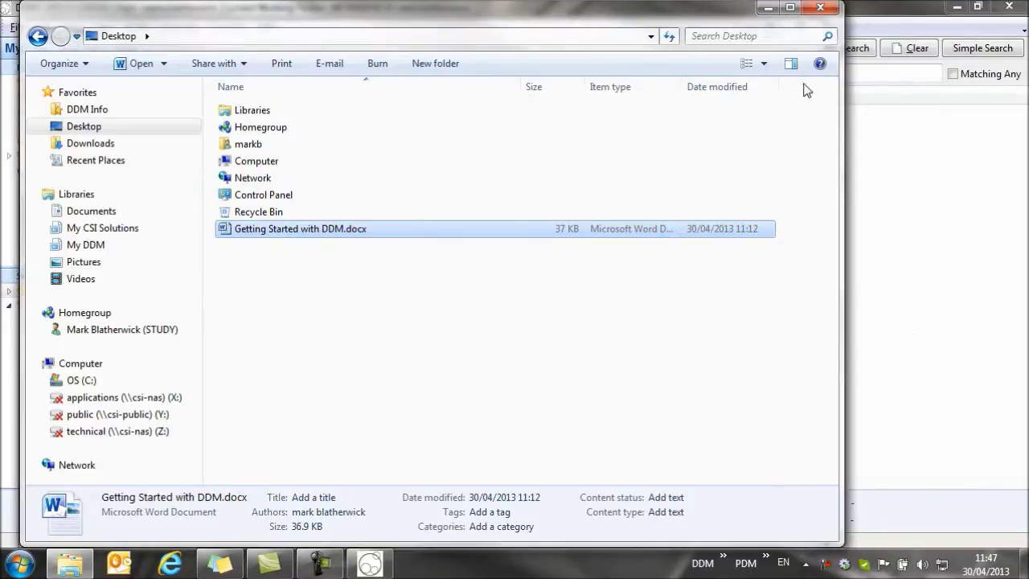
{"action": "left_click", "coordinate": [766, 10]}
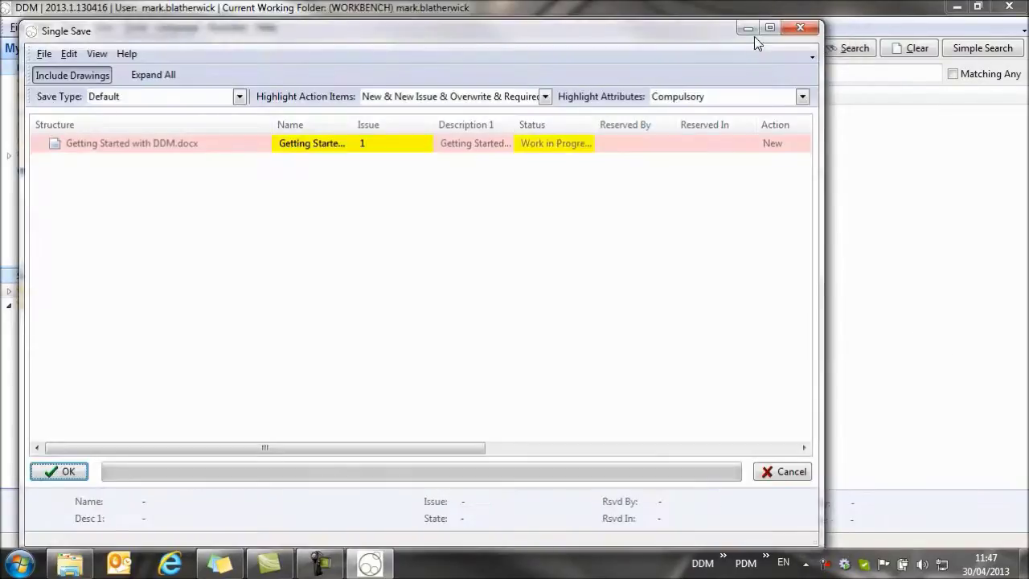
- Maximize the Single Save dialog, adjust the Structure and Name columns, and right-click the Getting Started with DDM row
{"action": "left_click", "coordinate": [772, 27]}
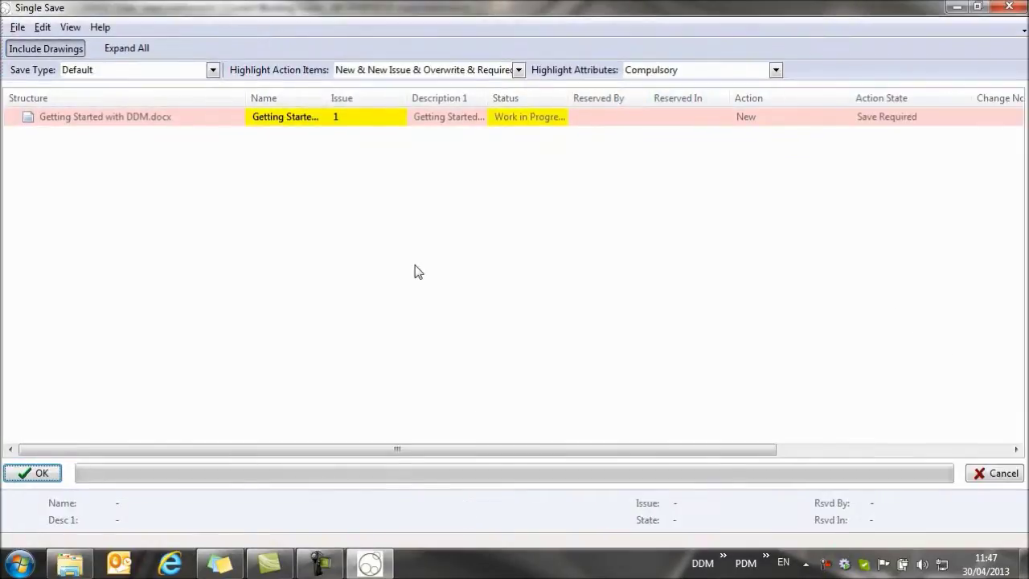
{"action": "left_click_drag", "start_coordinate": [245, 99], "coordinate": [190, 98]}
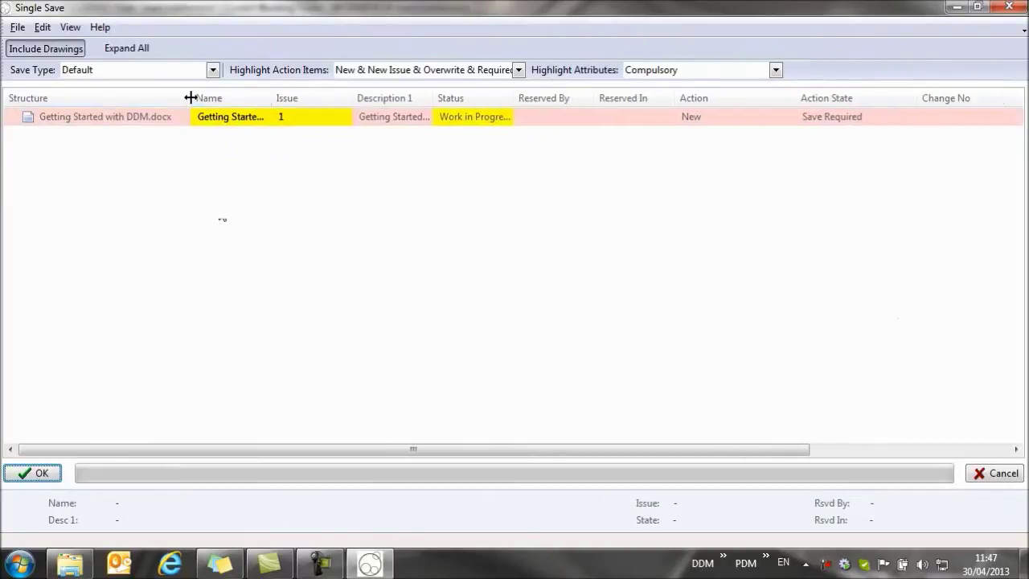
{"action": "left_click_drag", "start_coordinate": [271, 92], "coordinate": [328, 98]}
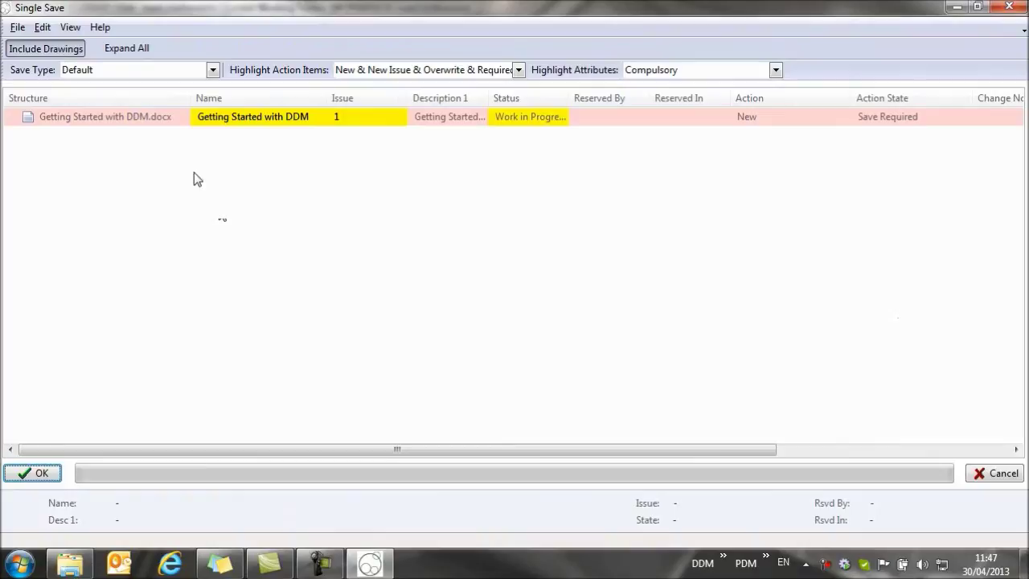
{"action": "right_click", "coordinate": [150, 120]}
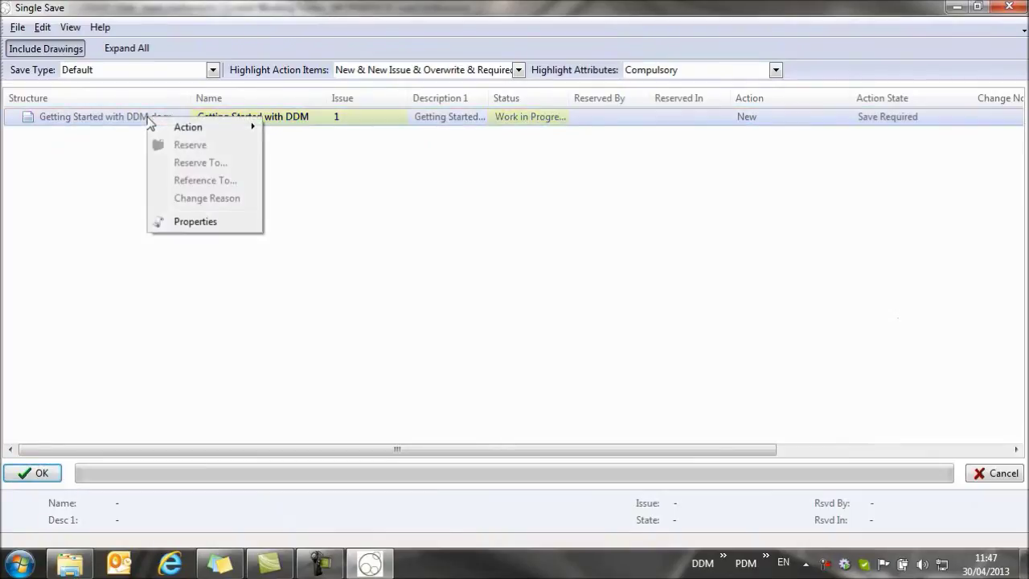
- In the item's Properties, change its Name to CSI-000001
{"action": "left_click", "coordinate": [193, 223]}
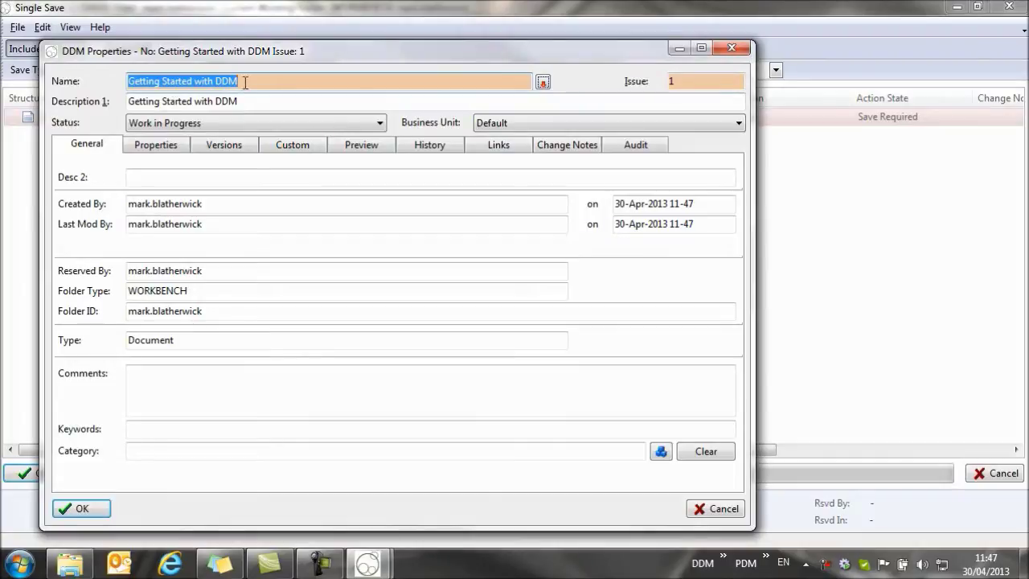
{"action": "type", "text": "C"}
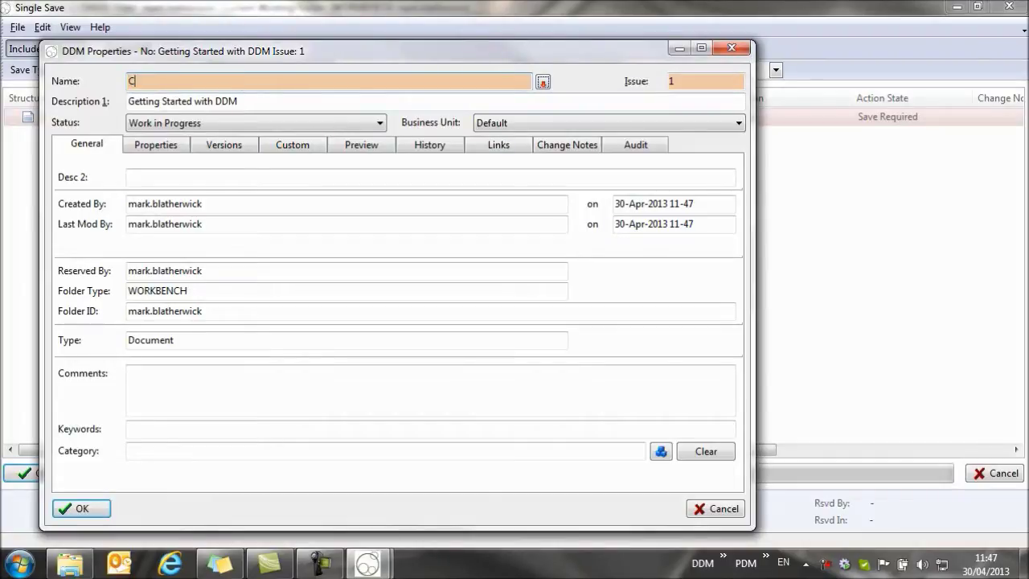
{"action": "type", "text": "SI-00"}
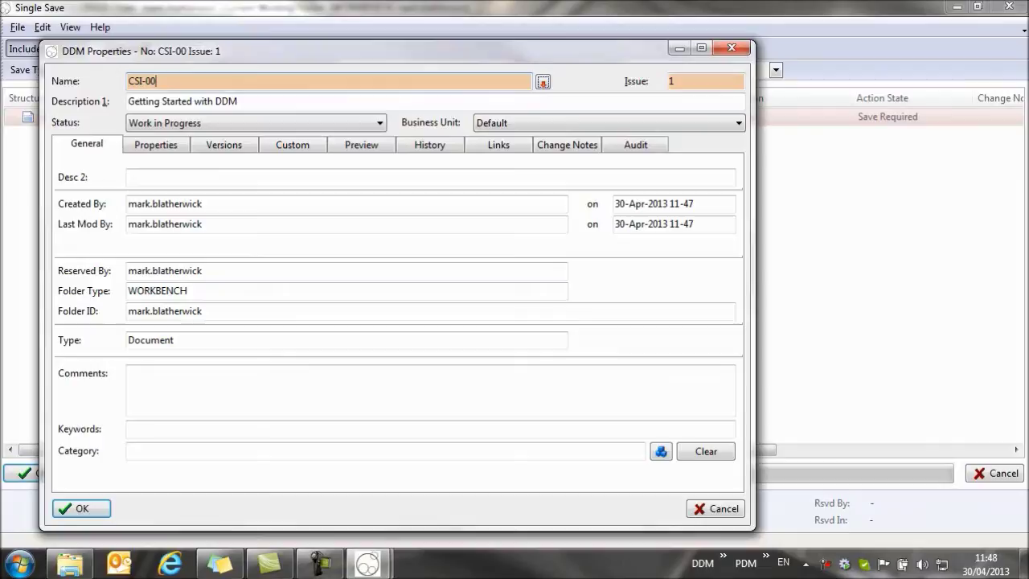
{"action": "type", "text": "0001"}
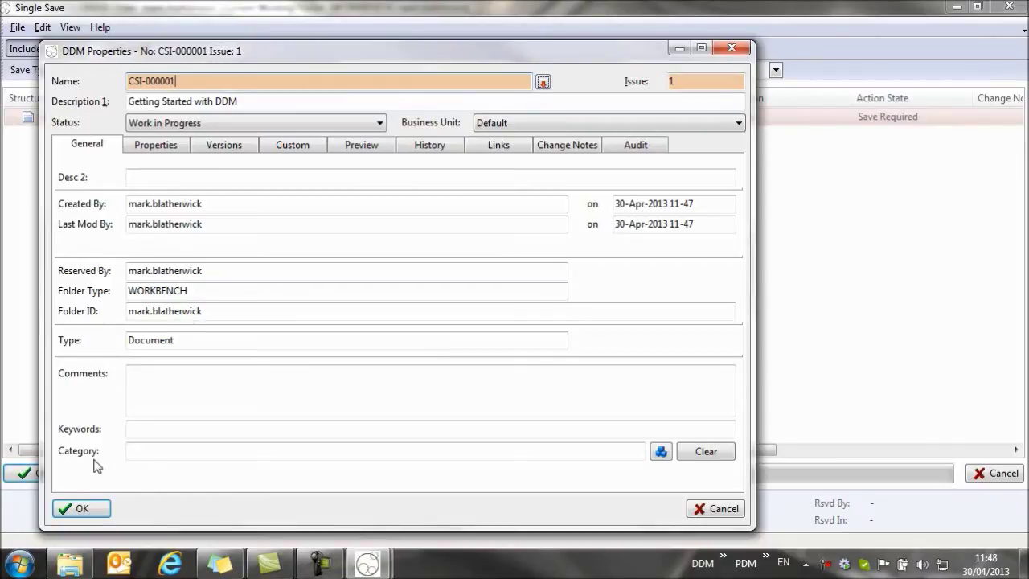
{"action": "left_click", "coordinate": [91, 509]}
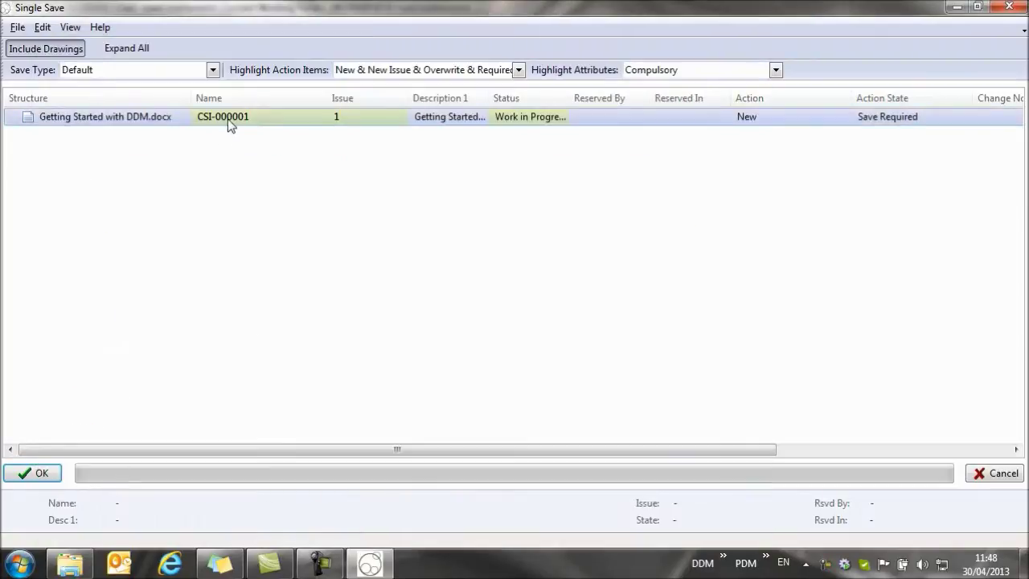
- Confirm the Single Save so CSI-000001 is stored, then show My Workbench
{"action": "left_click", "coordinate": [37, 473]}
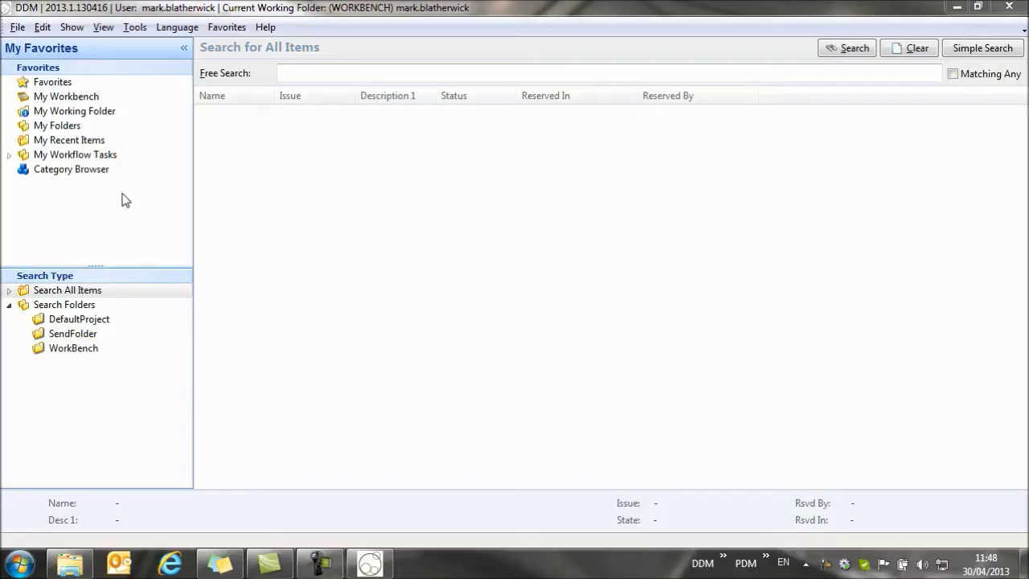
{"action": "left_click", "coordinate": [73, 98]}
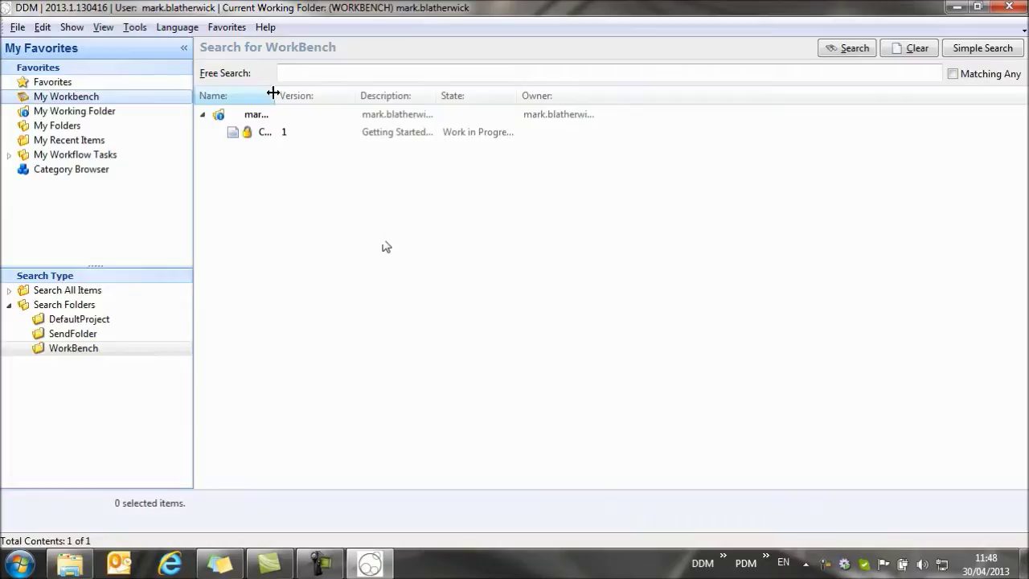
- Widen the Name and Description columns, then list My Recent Items with wider Name, Description 1 and Status columns
{"action": "left_click_drag", "start_coordinate": [274, 91], "coordinate": [359, 110]}
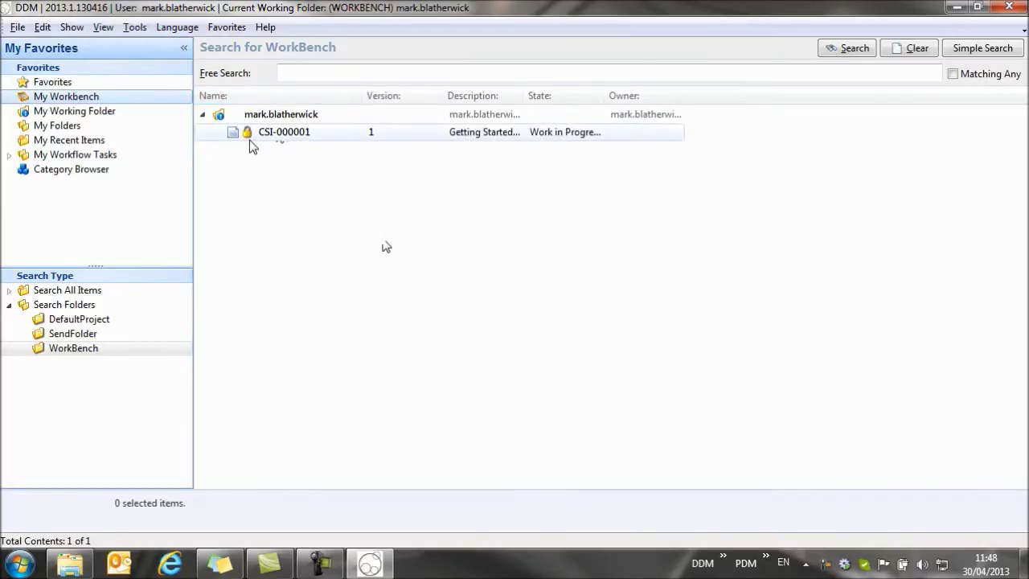
{"action": "left_click_drag", "start_coordinate": [523, 93], "coordinate": [664, 101]}
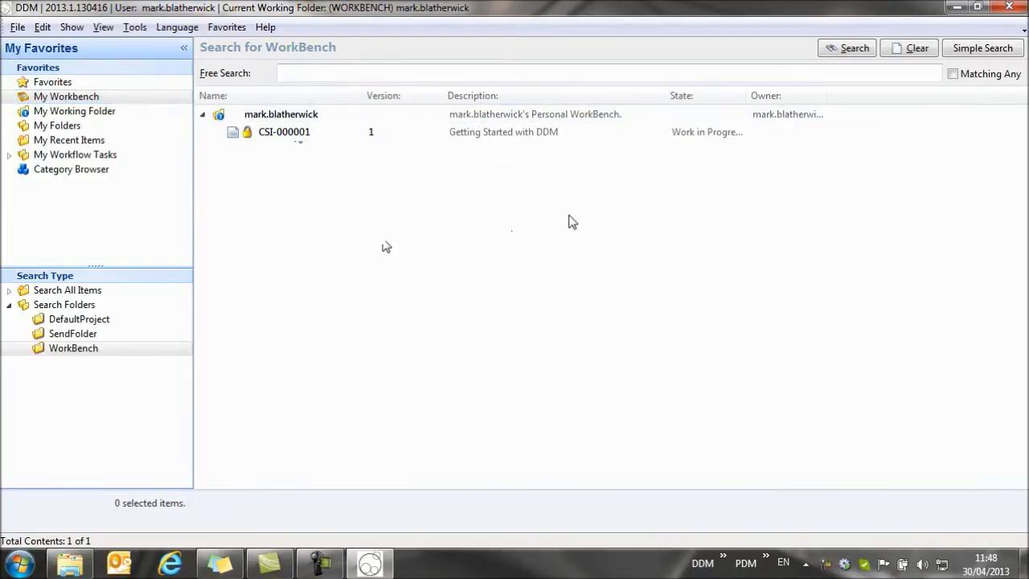
{"action": "left_click", "coordinate": [74, 140]}
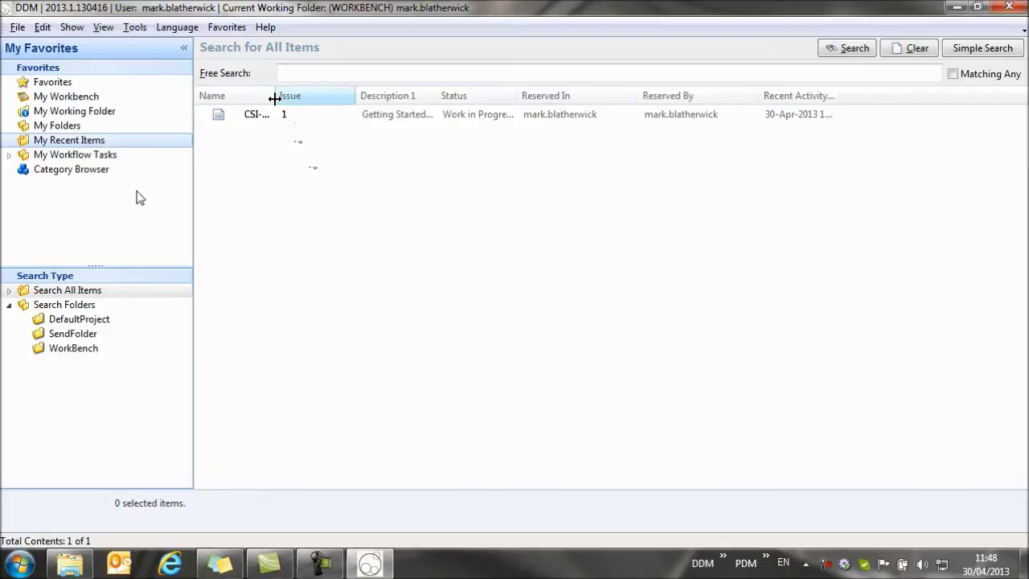
{"action": "left_click_drag", "start_coordinate": [274, 96], "coordinate": [313, 95]}
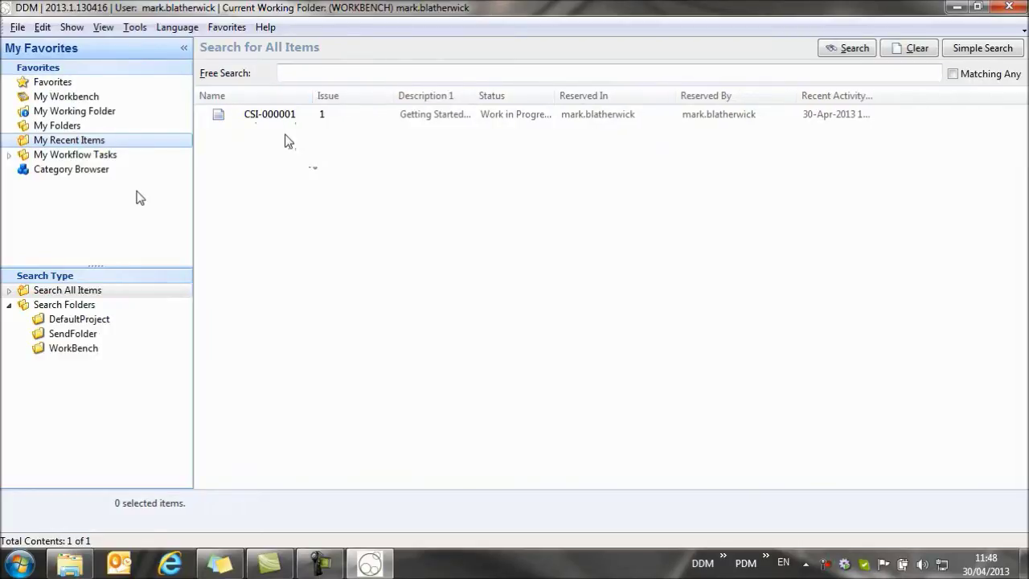
{"action": "left_click_drag", "start_coordinate": [474, 95], "coordinate": [521, 96]}
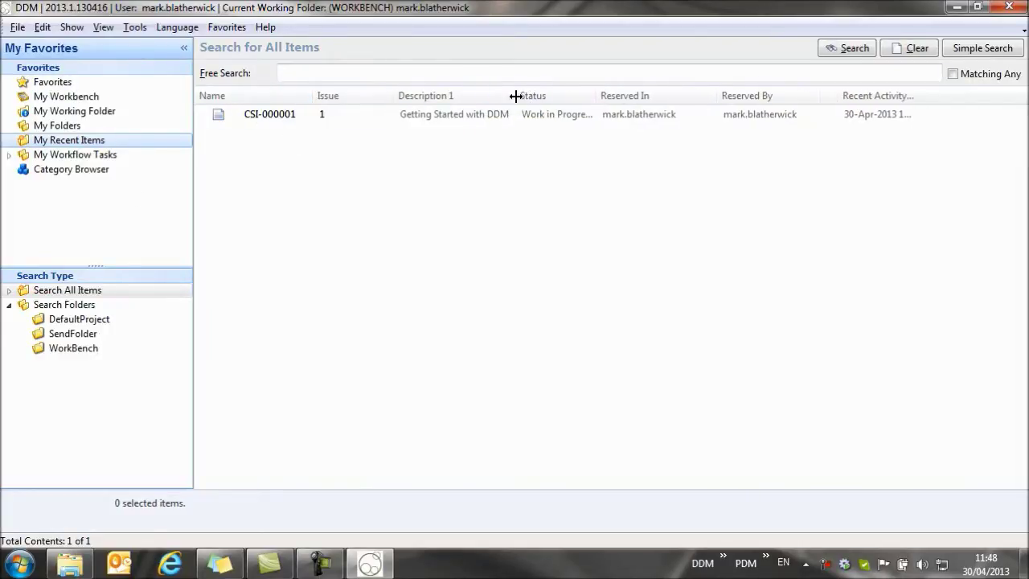
{"action": "left_click_drag", "start_coordinate": [601, 93], "coordinate": [620, 91]}
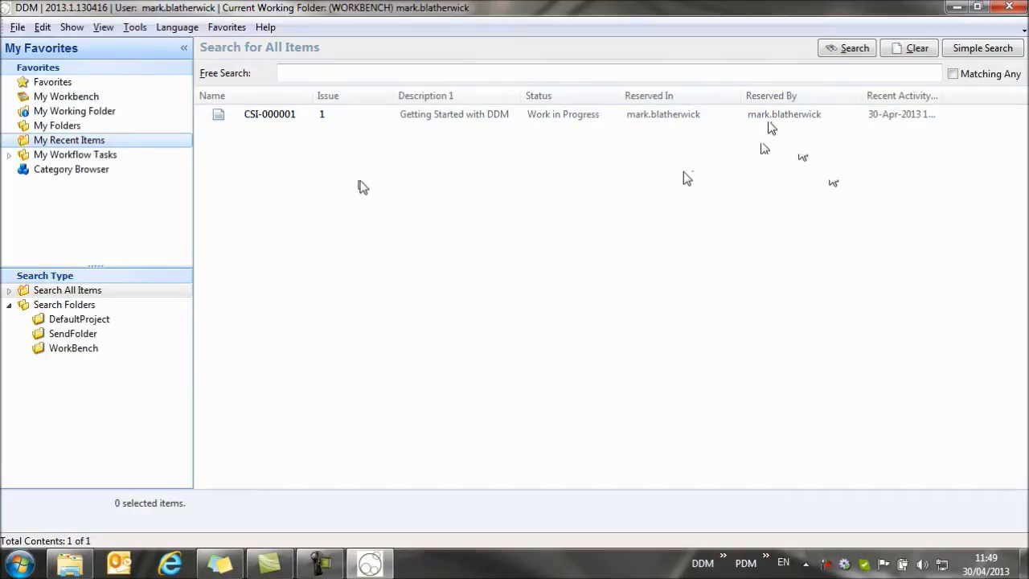
- Open CSI-000001 in Word, hide formatting marks, and replace the Title heading with 'Getting Started with DDM'
{"action": "double_click", "coordinate": [289, 115]}
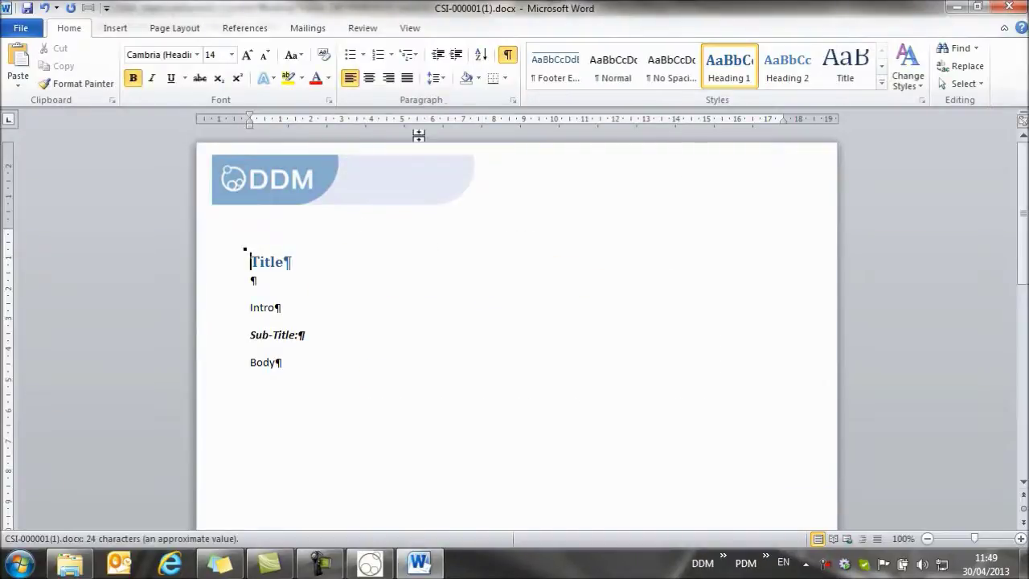
{"action": "left_click", "coordinate": [507, 53]}
{"action": "left_click_drag", "start_coordinate": [292, 259], "coordinate": [249, 259]}
{"action": "type", "text": "G"}
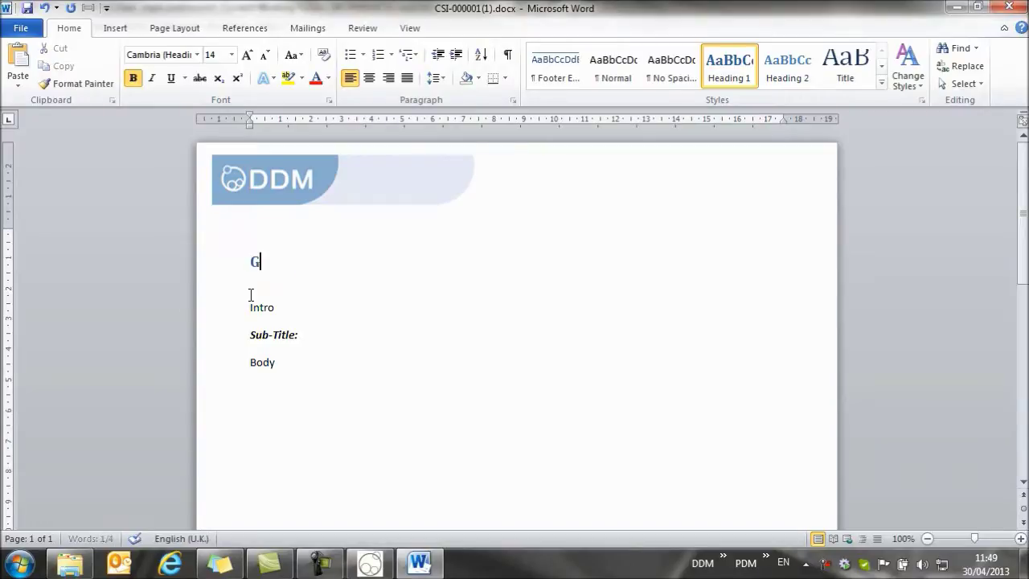
{"action": "type", "text": "etting "}
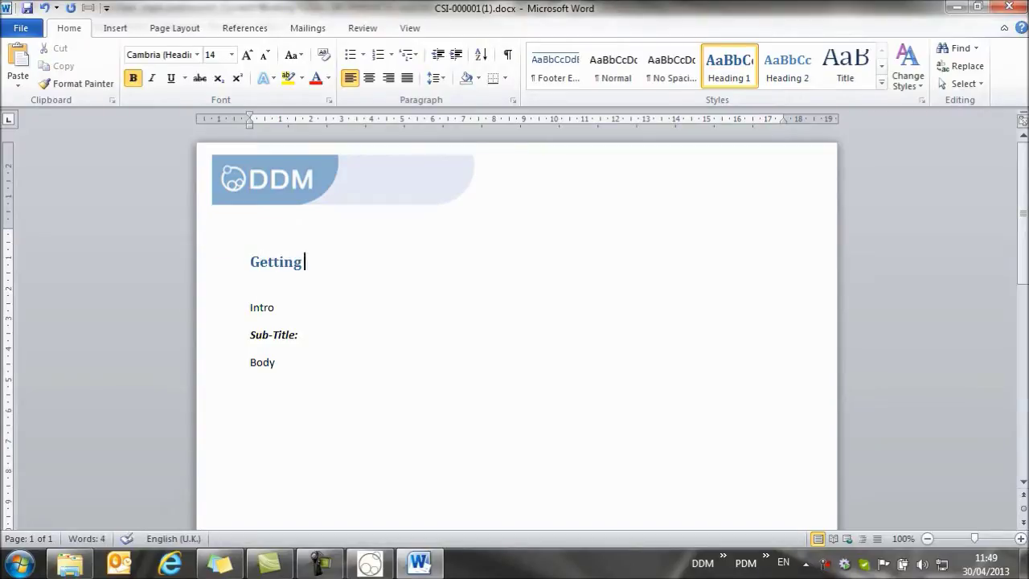
{"action": "type", "text": "Started with DDM"}
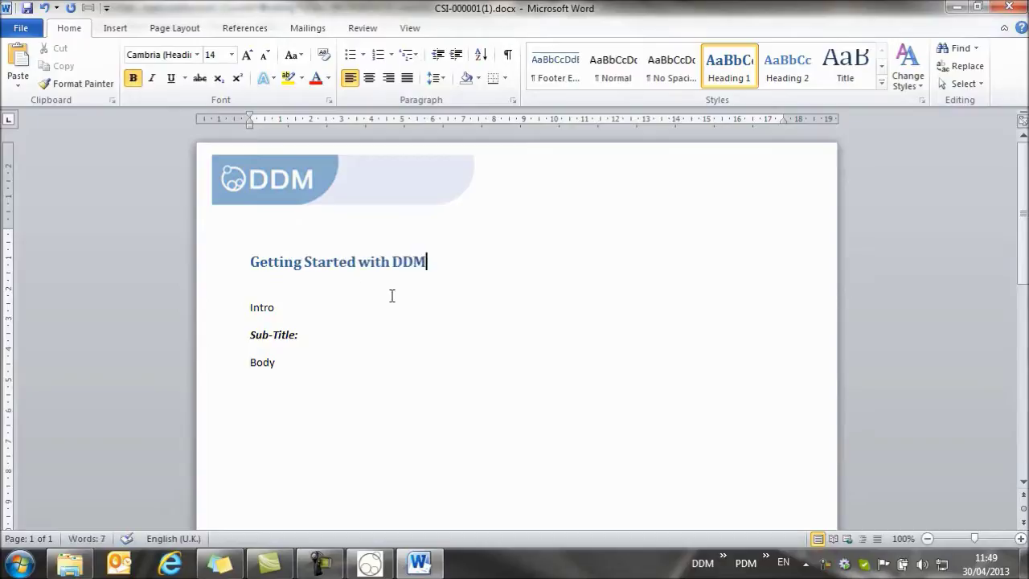
{"action": "key", "text": "Return"}
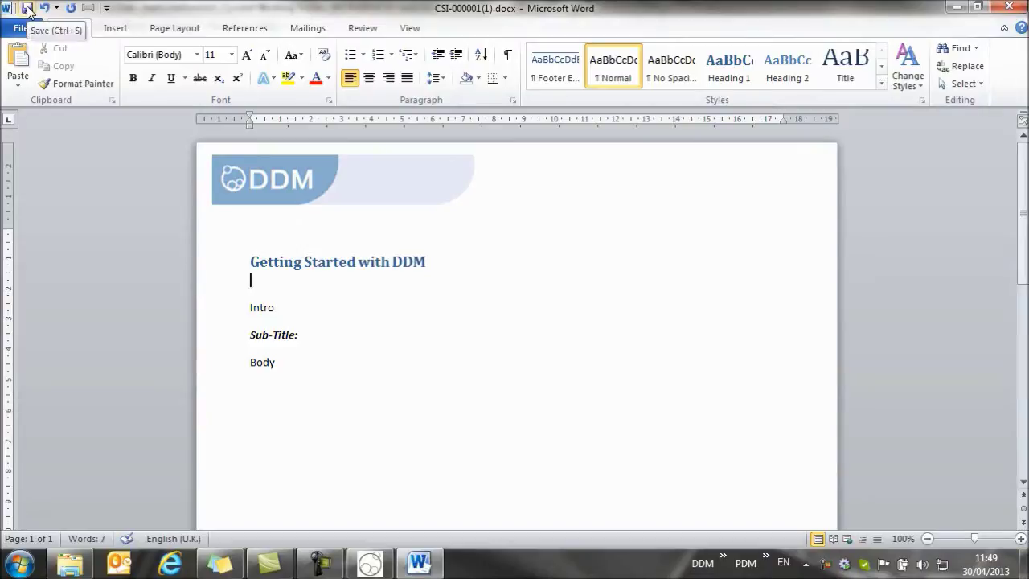
- Save the edited document over CSI-000001 issue 1 in DDM, then close Word
{"action": "left_click", "coordinate": [27, 10]}
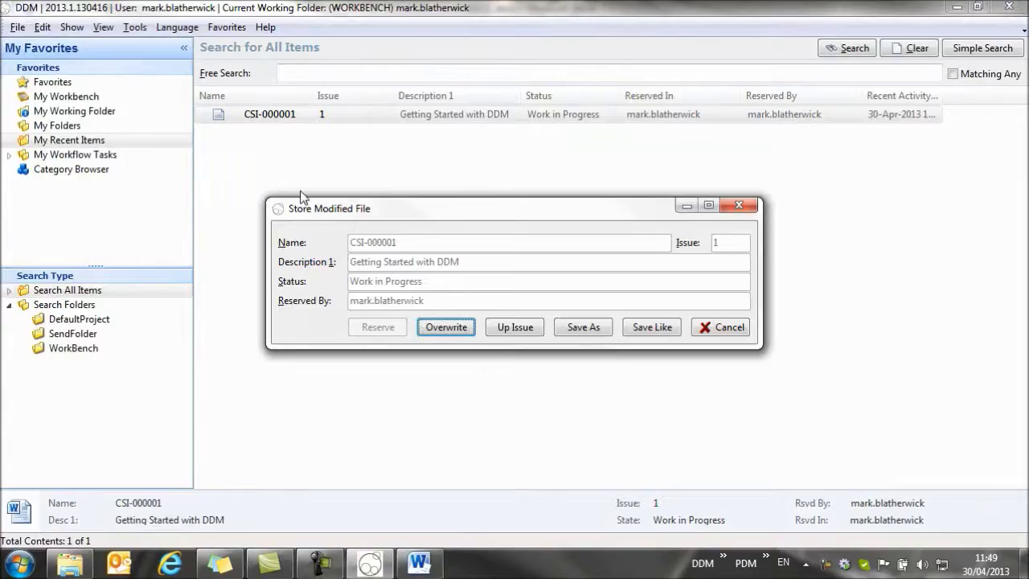
{"action": "left_click", "coordinate": [446, 328]}
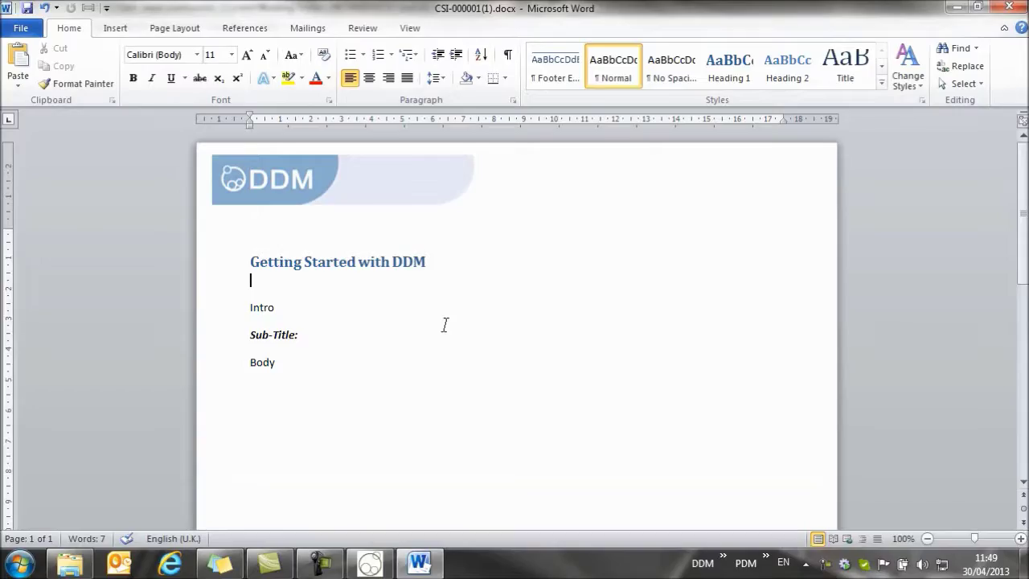
{"action": "left_click", "coordinate": [1008, 7]}
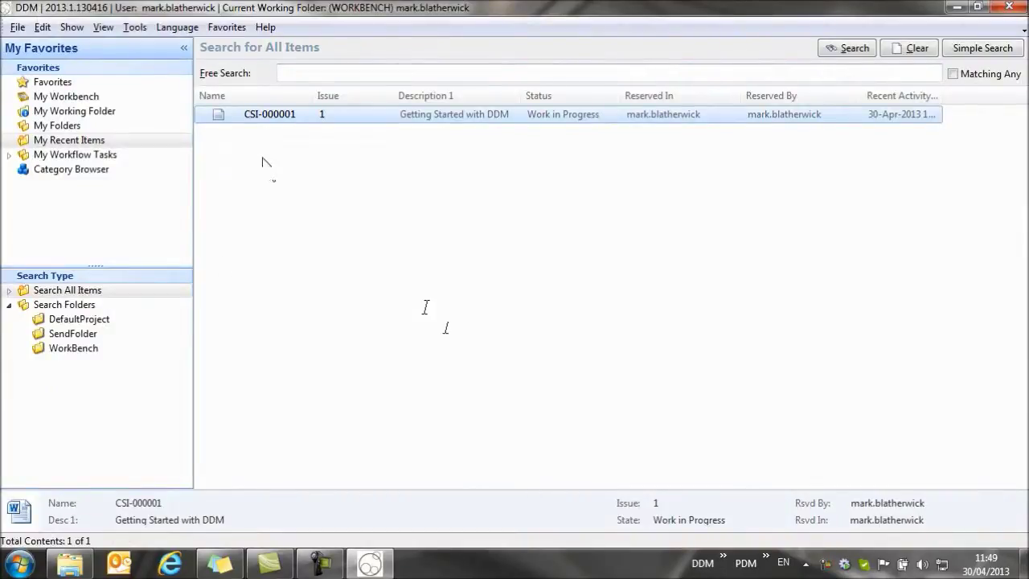
{"action": "double_click", "coordinate": [266, 116]}
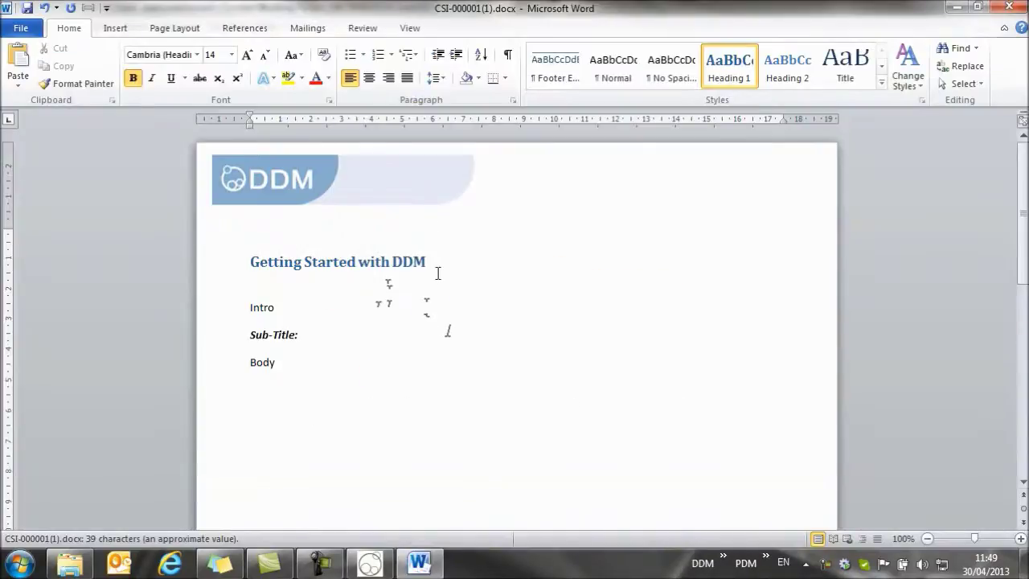
{"action": "left_click", "coordinate": [1006, 6]}
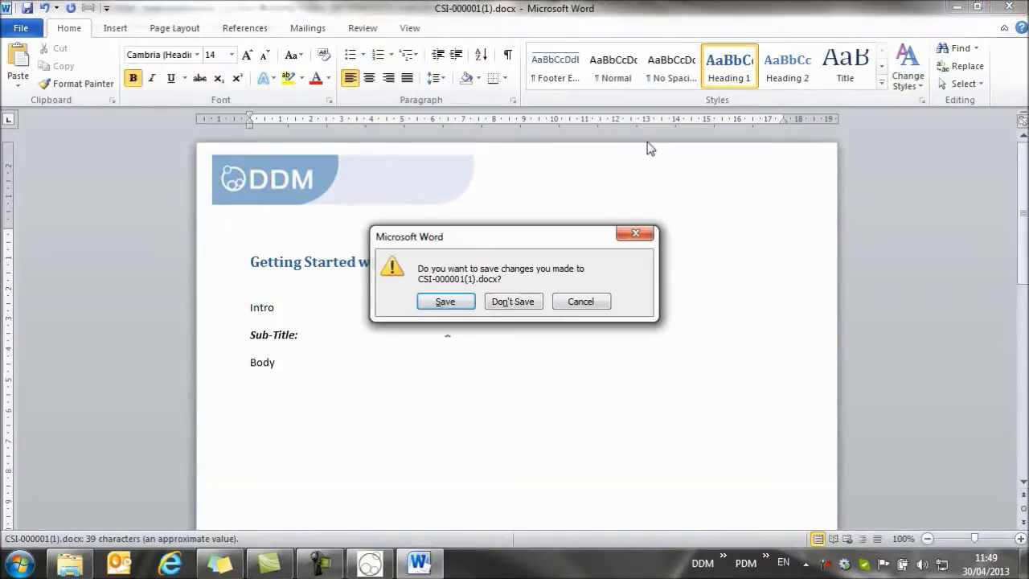
{"action": "left_click", "coordinate": [503, 308]}
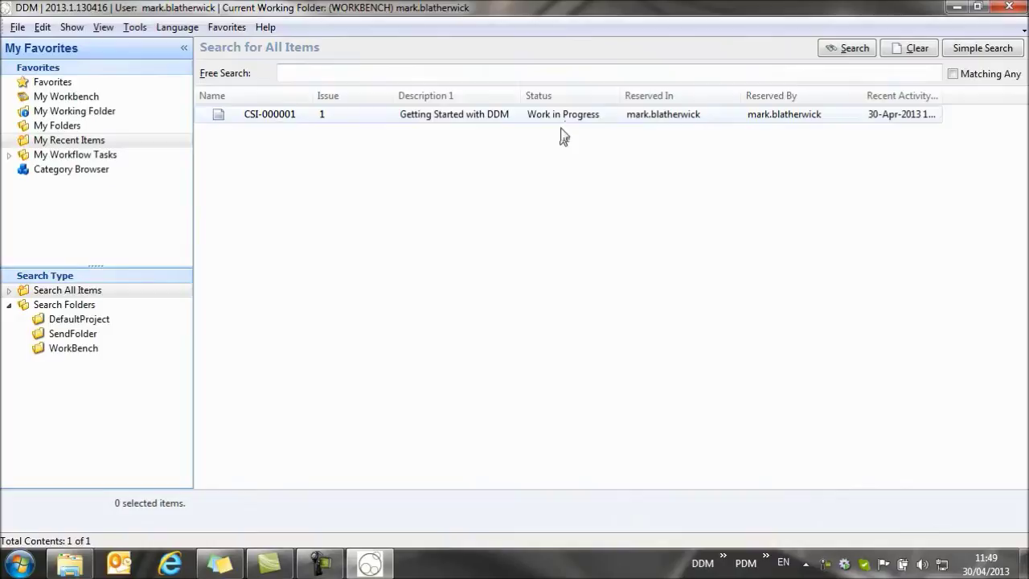
- Use Release To > Released on the CSI-000001 issue 1 row
{"action": "right_click", "coordinate": [265, 115]}
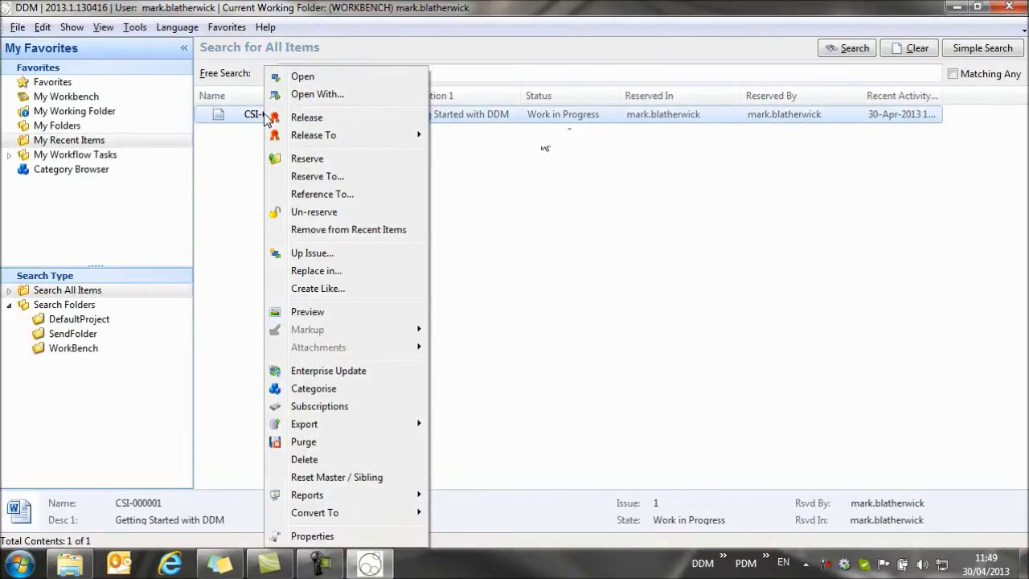
{"action": "mouse_move", "coordinate": [311, 143]}
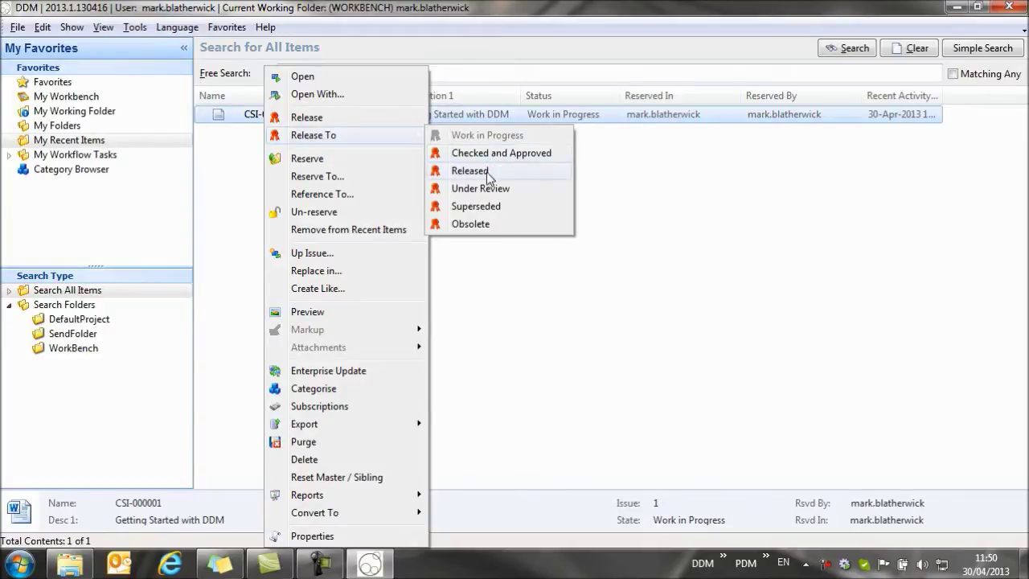
{"action": "left_click", "coordinate": [484, 172]}
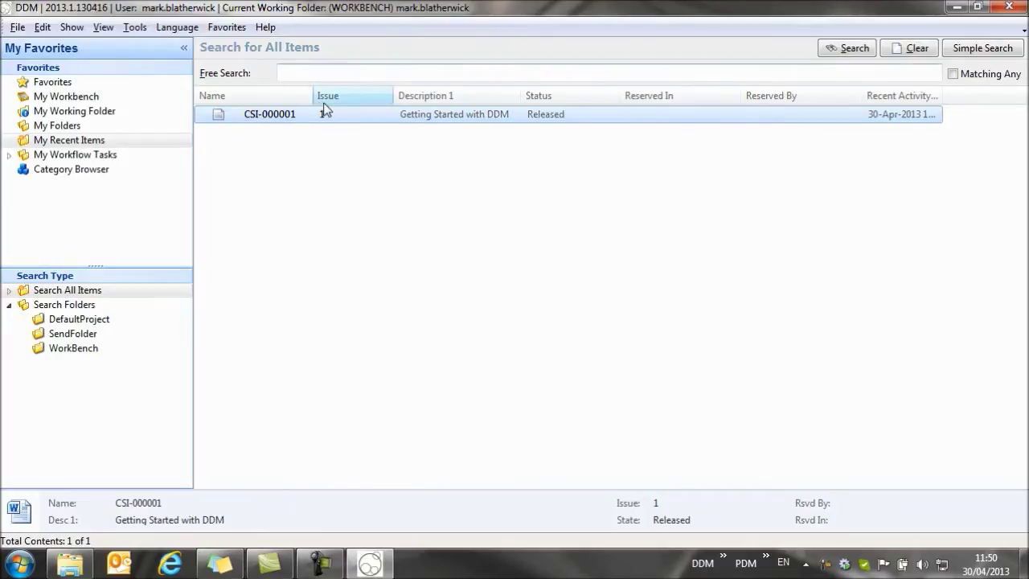
- Open CSI-000001 in Word, replace 'Intro' with 'This document describes...', and save
{"action": "double_click", "coordinate": [281, 121]}
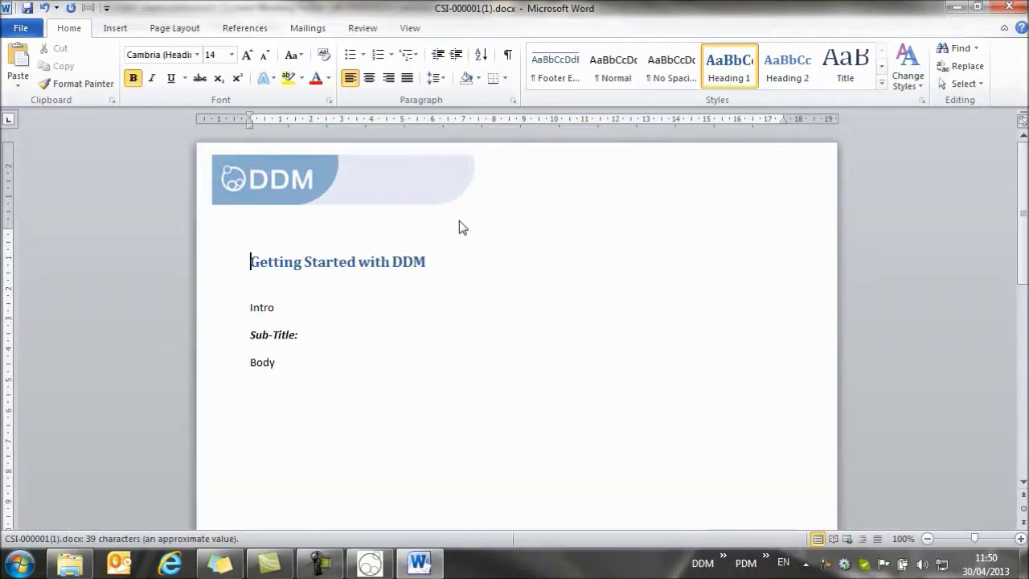
{"action": "left_click", "coordinate": [279, 308]}
{"action": "left_click_drag", "start_coordinate": [279, 308], "coordinate": [248, 309]}
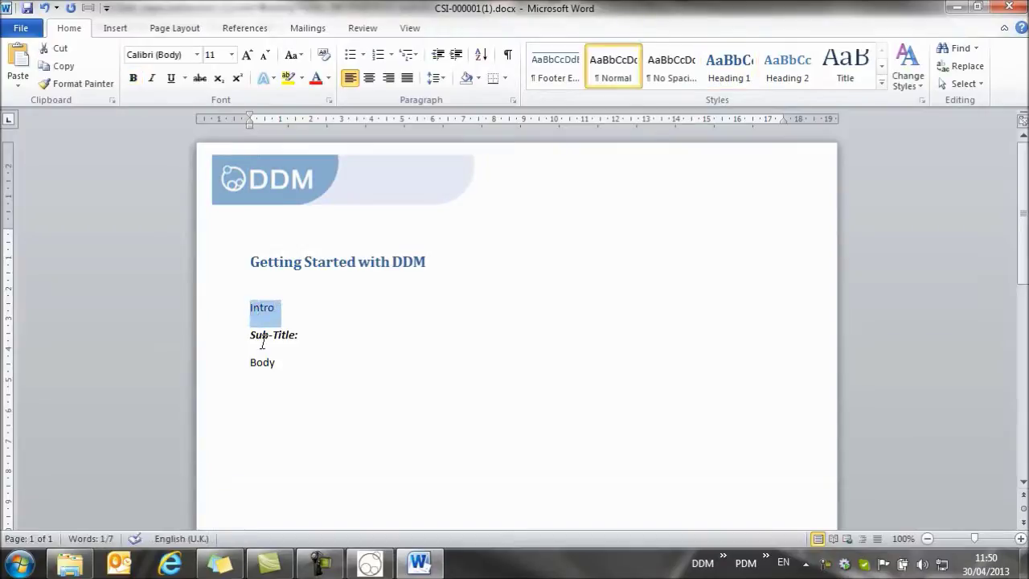
{"action": "type", "text": "This docum"}
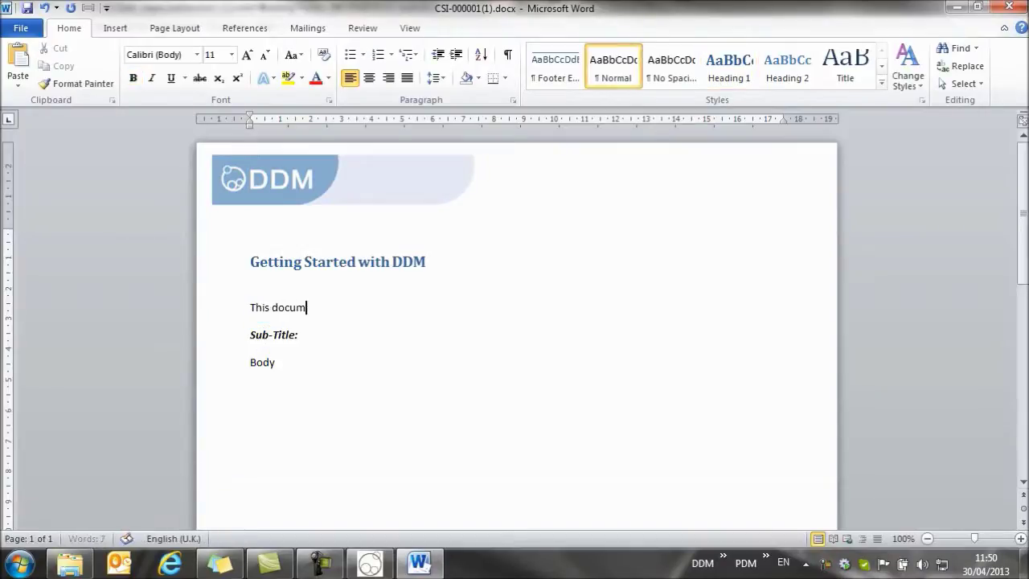
{"action": "type", "text": "ent describes..."}
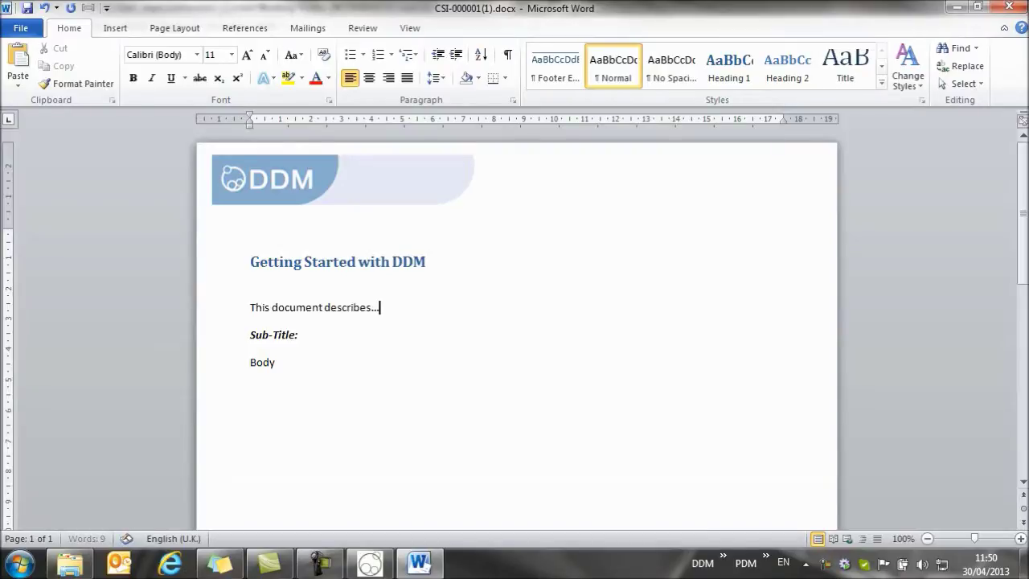
{"action": "left_click", "coordinate": [24, 7]}
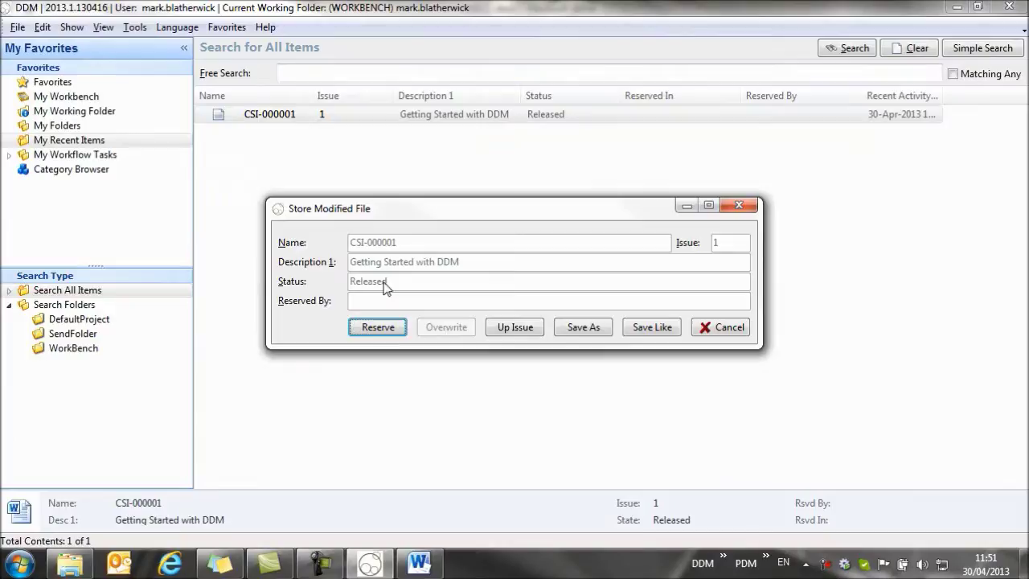
- Up-issue the modified CSI-000001 to issue 2 in the Issue / Revision Manager
{"action": "left_click", "coordinate": [515, 327]}
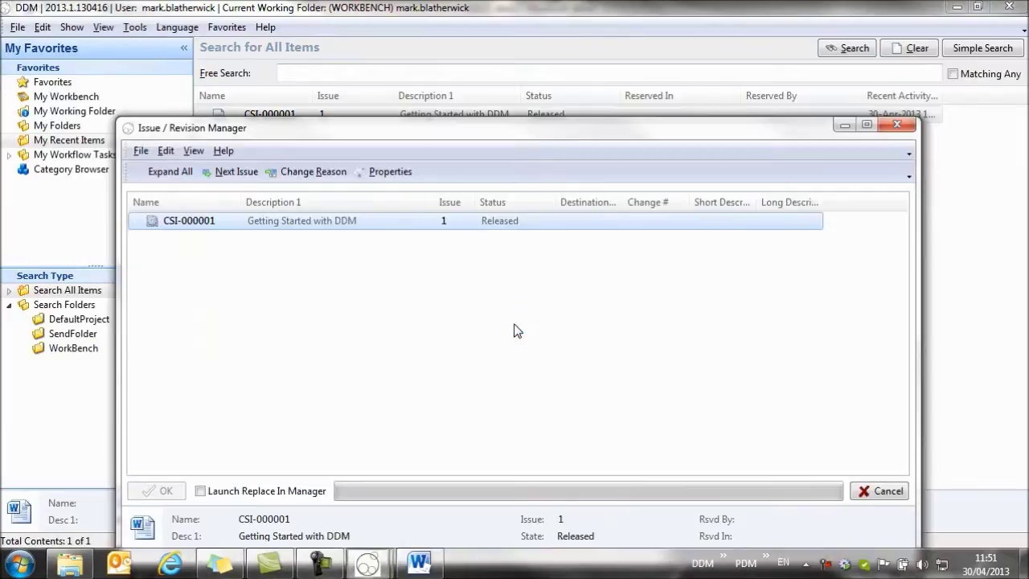
{"action": "left_click_drag", "start_coordinate": [418, 127], "coordinate": [377, 55]}
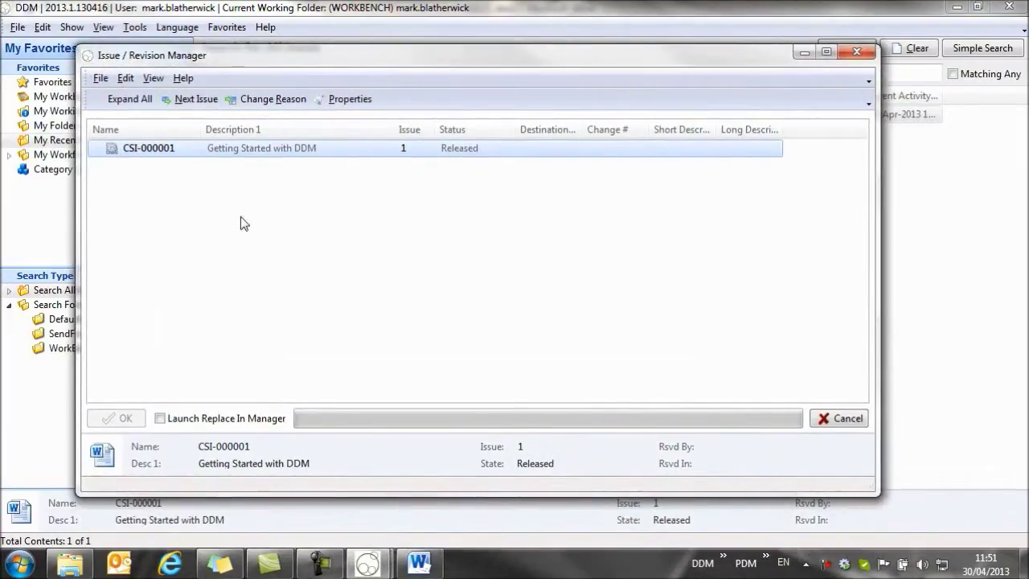
{"action": "left_click", "coordinate": [196, 102]}
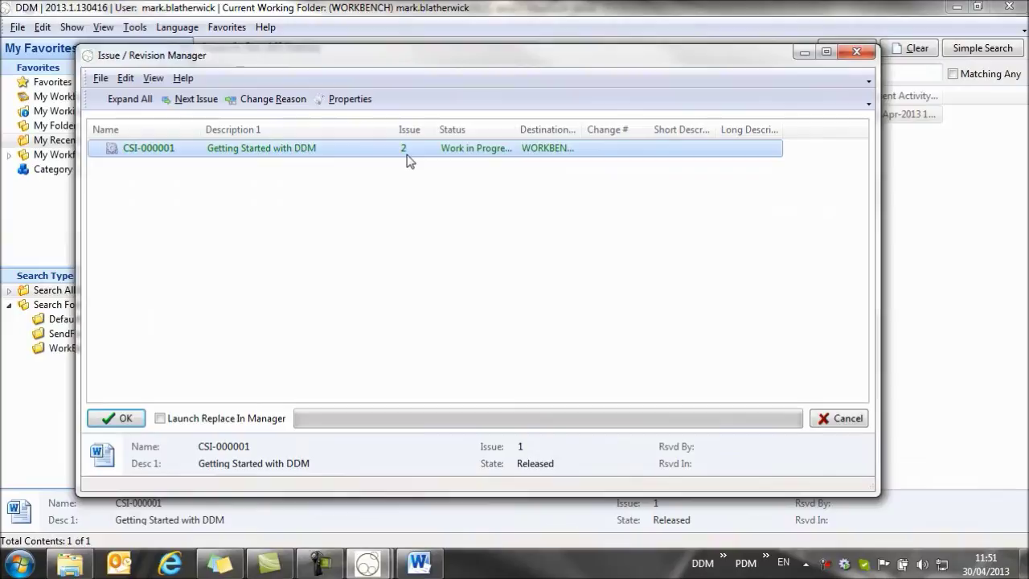
- Enter 'Introduction added' as the ECN short and long description and confirm the change reason
{"action": "left_click", "coordinate": [268, 102]}
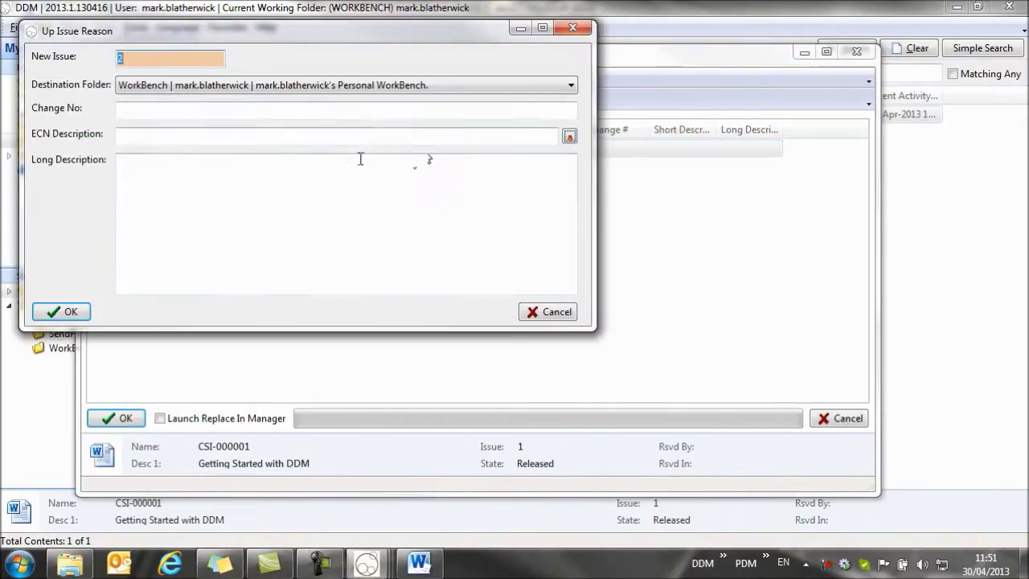
{"action": "left_click", "coordinate": [216, 136]}
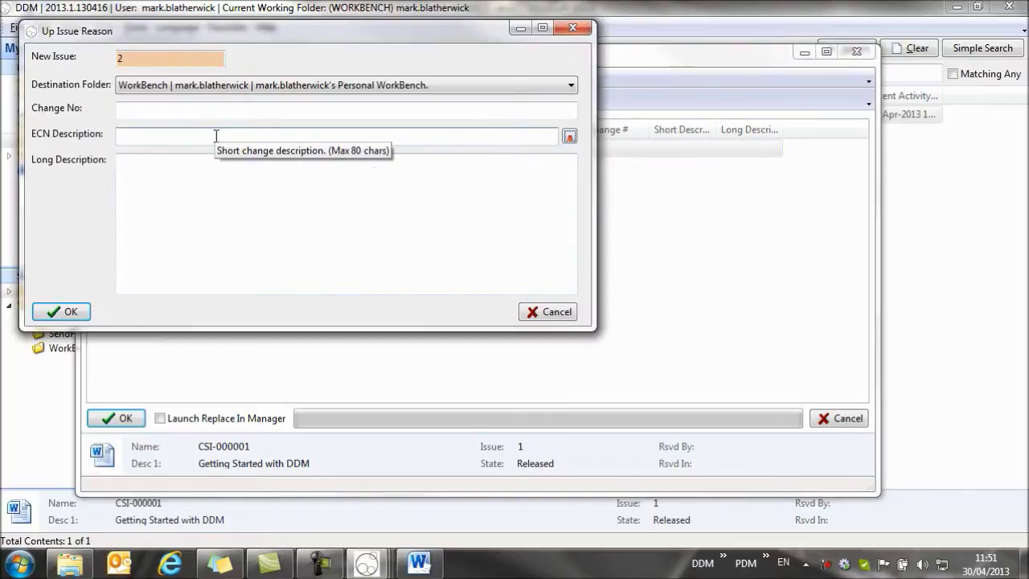
{"action": "type", "text": "Introduc"}
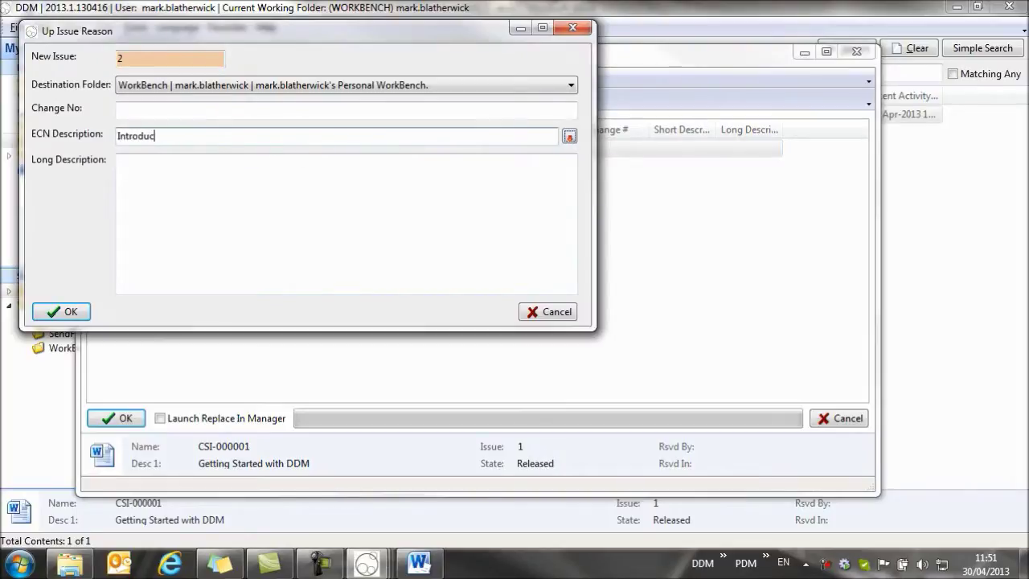
{"action": "type", "text": "tion added"}
{"action": "left_click", "coordinate": [569, 138]}
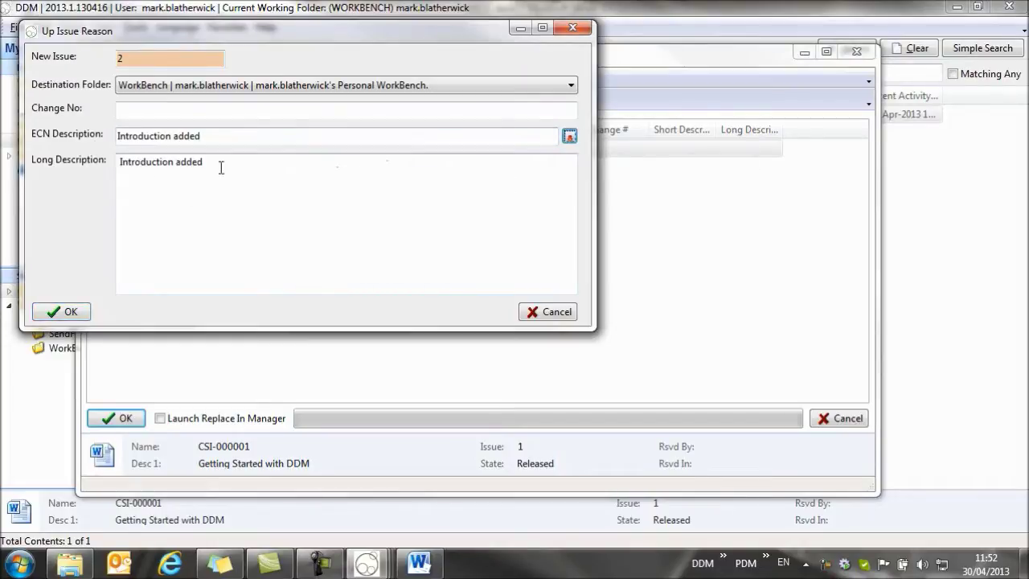
{"action": "left_click_drag", "start_coordinate": [197, 164], "coordinate": [119, 164]}
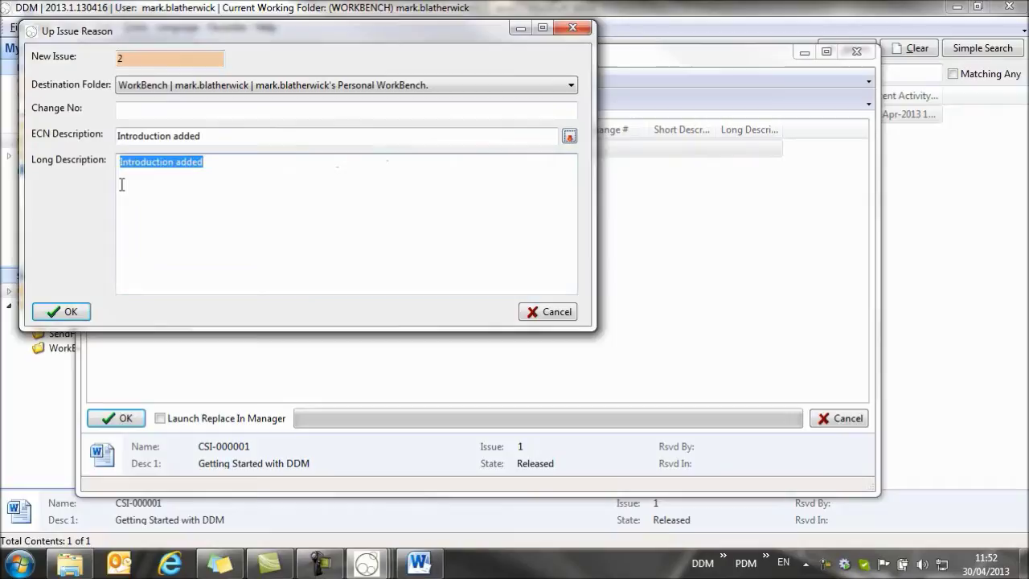
{"action": "left_click", "coordinate": [216, 164]}
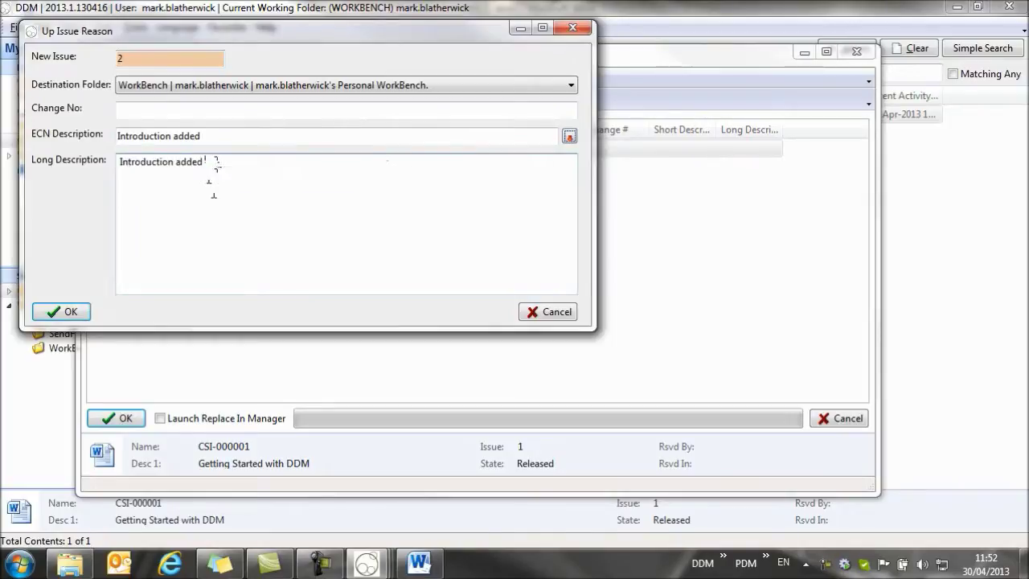
{"action": "key", "text": "ctrl+v"}
{"action": "key", "text": "ctrl+v"}
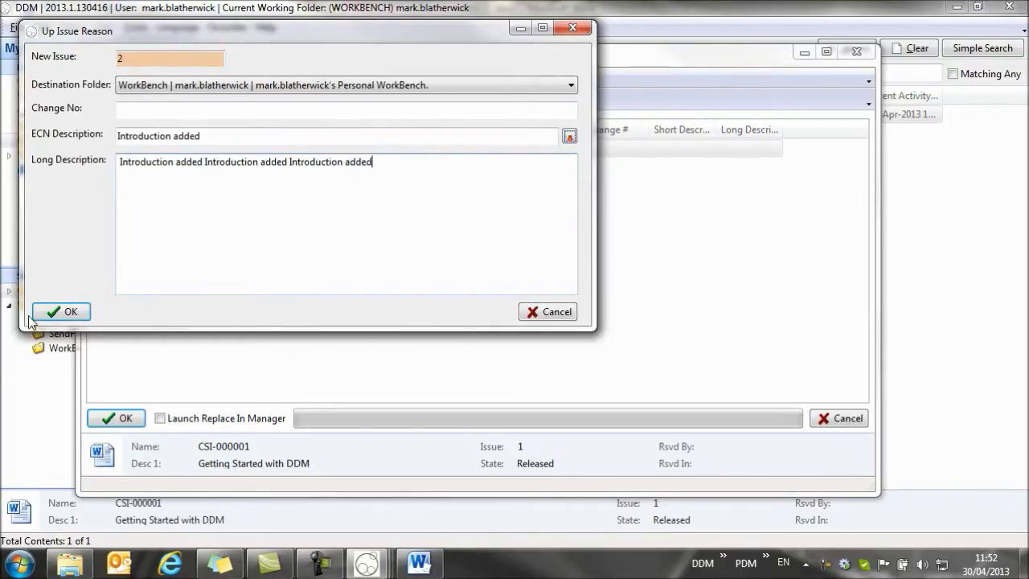
{"action": "left_click", "coordinate": [61, 311]}
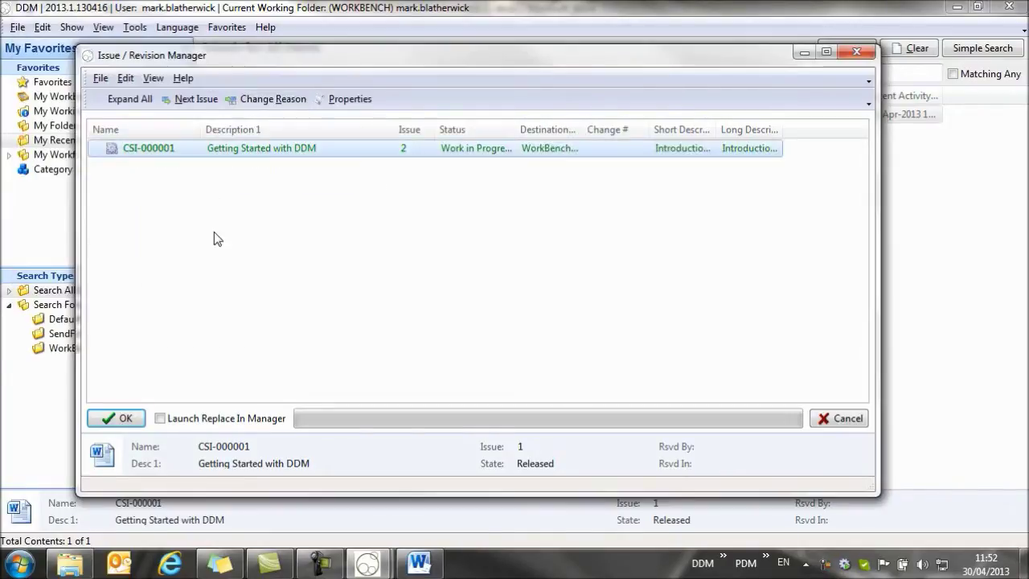
- Confirm issue 2 of CSI-000001, close Word, and select the new issue 2 row
{"action": "left_click", "coordinate": [113, 418]}
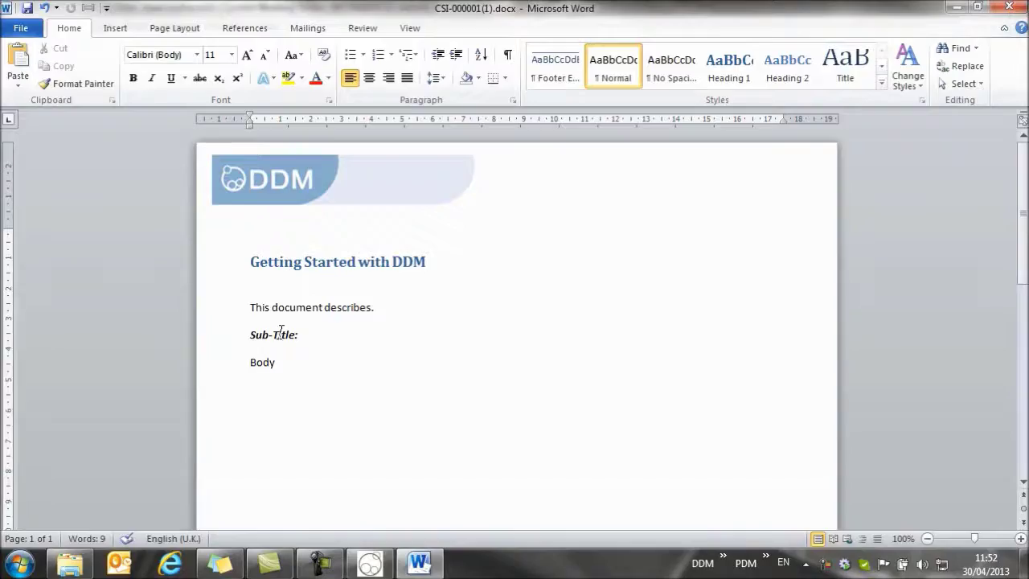
{"action": "left_click", "coordinate": [1011, 8]}
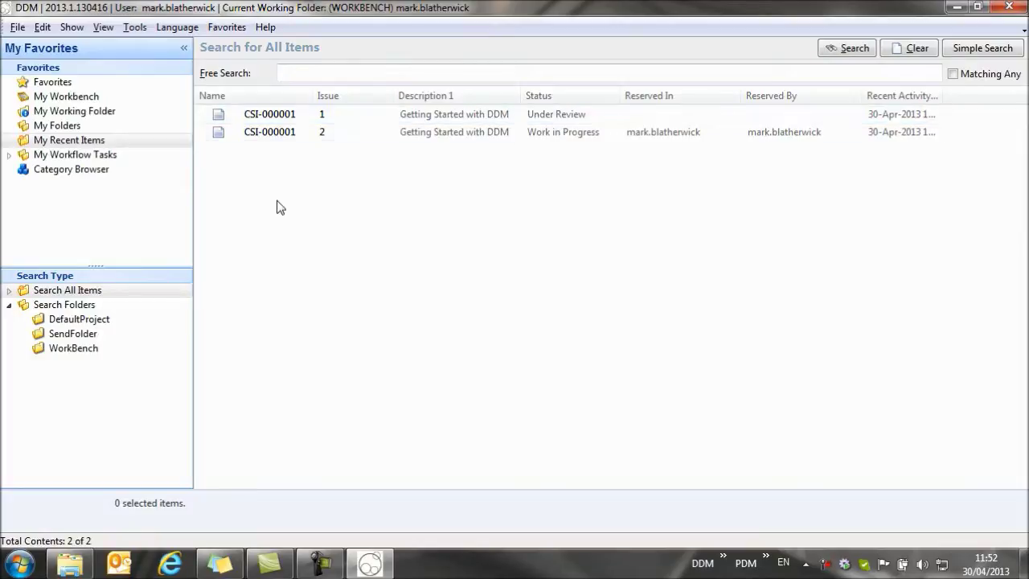
{"action": "left_click", "coordinate": [307, 136]}
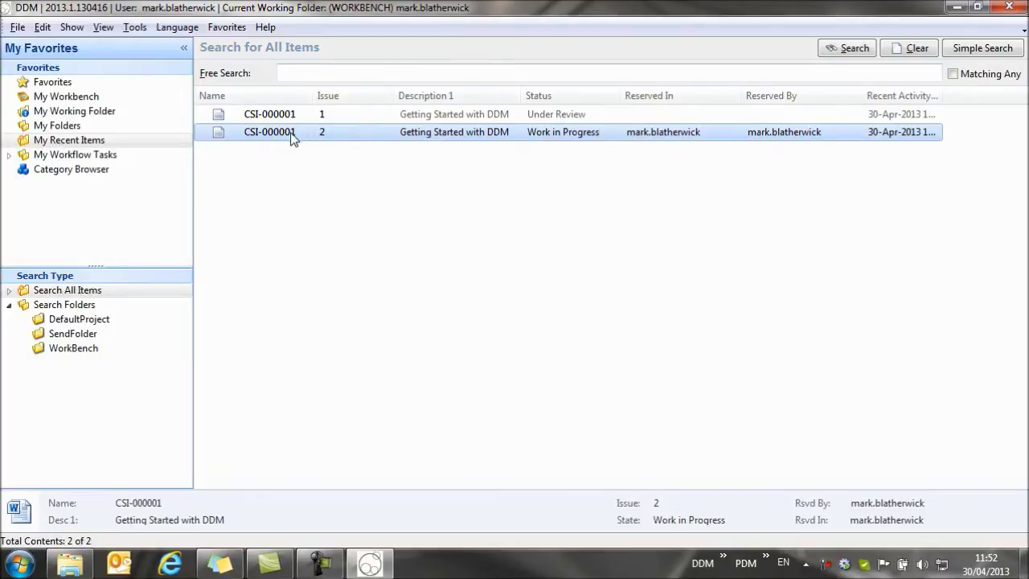
- Release CSI-000001 issue 2 to Released via the Release To menu
{"action": "right_click", "coordinate": [296, 139]}
{"action": "mouse_move", "coordinate": [346, 138]}
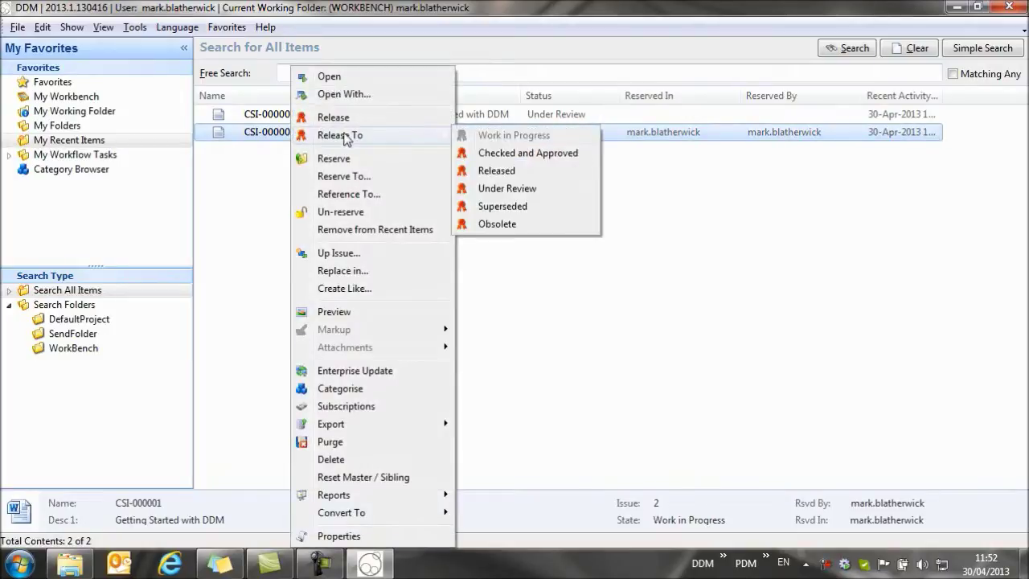
{"action": "left_click", "coordinate": [497, 171]}
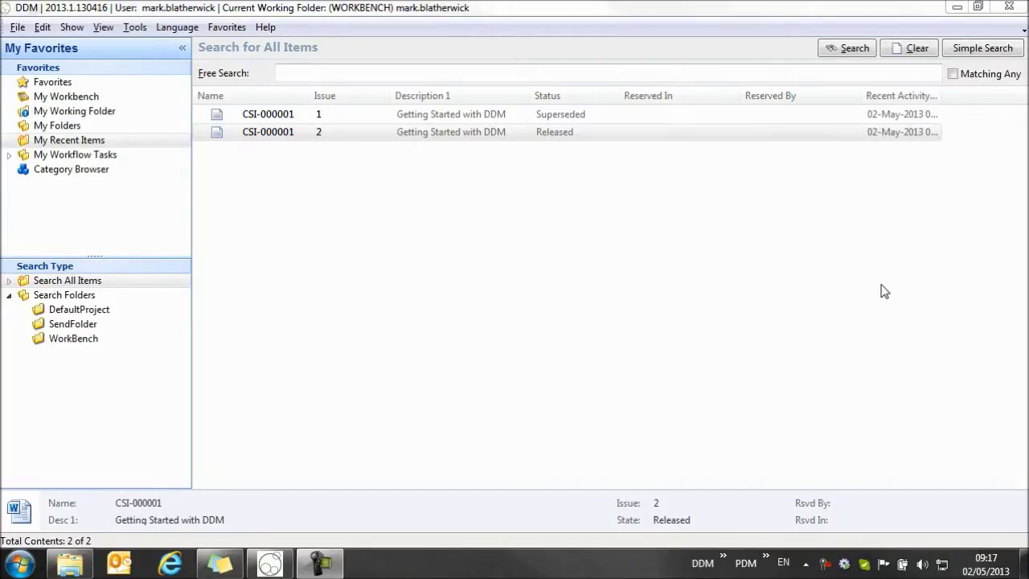
- Open issue 2 in Word, replace 'Getting Started' in the heading with 'Moving on', and save
{"action": "left_click", "coordinate": [286, 137]}
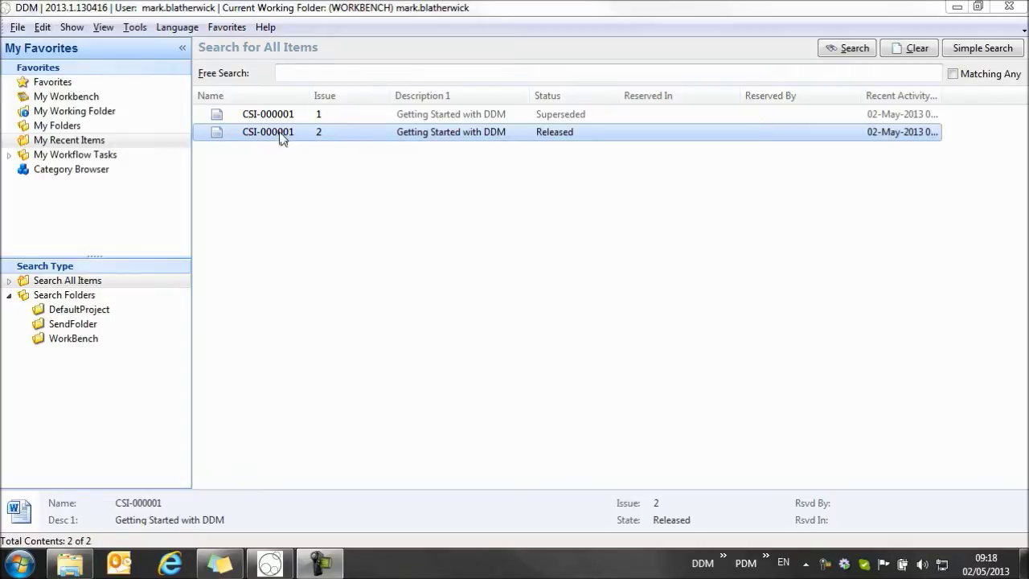
{"action": "double_click", "coordinate": [271, 137]}
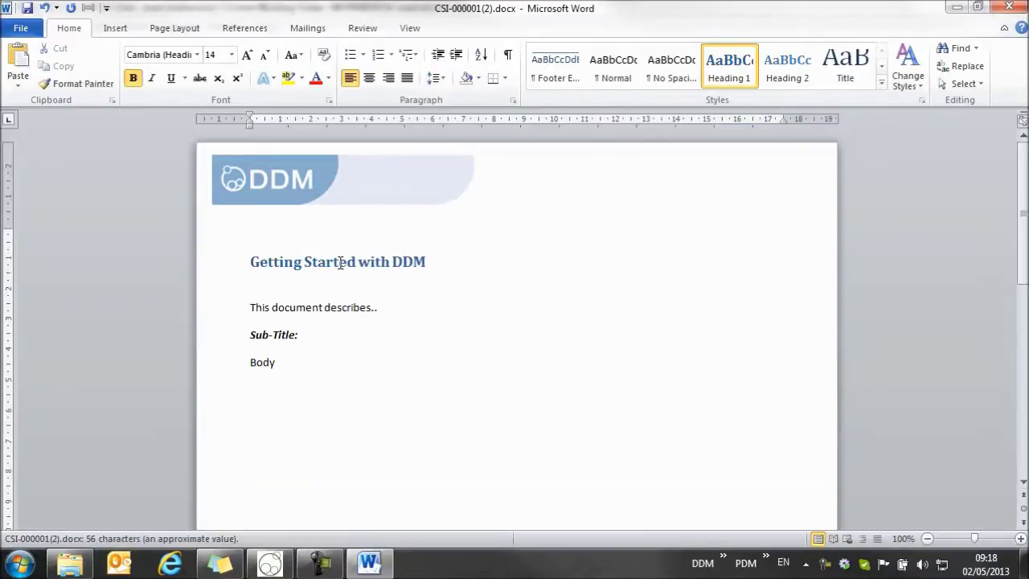
{"action": "left_click_drag", "start_coordinate": [357, 262], "coordinate": [270, 272]}
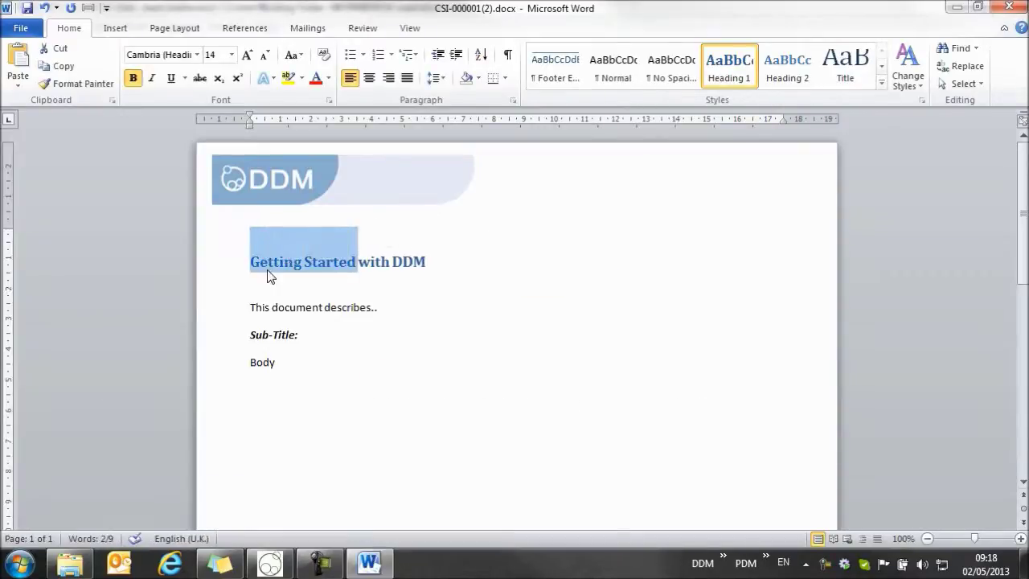
{"action": "key", "text": "Delete"}
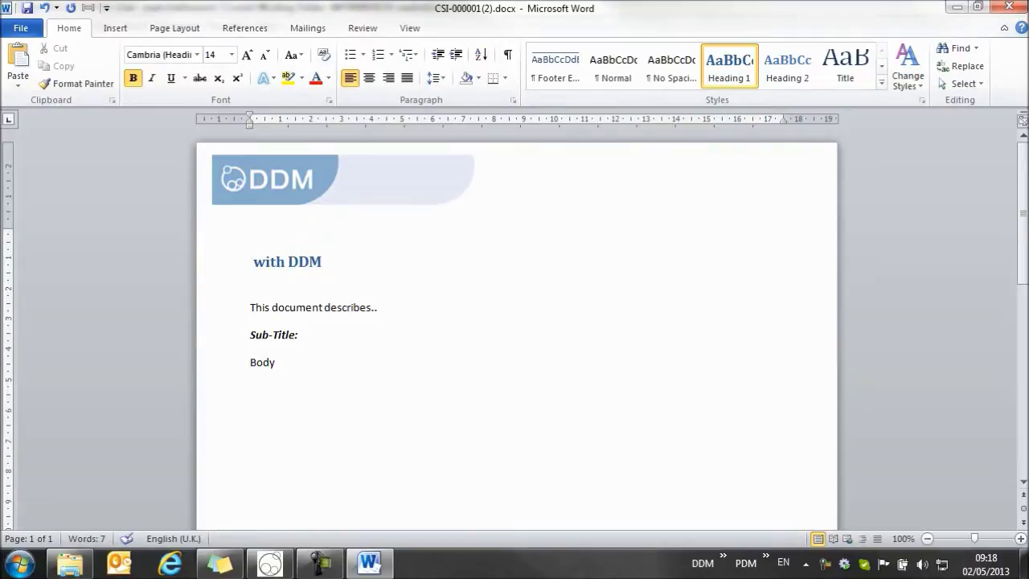
{"action": "type", "text": "Moving o"}
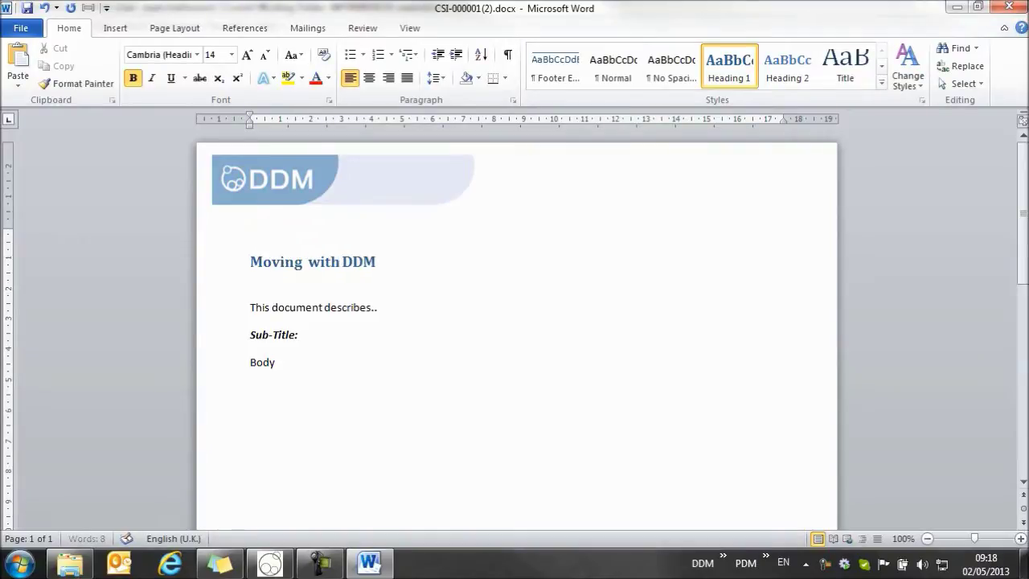
{"action": "type", "text": "n"}
{"action": "left_click", "coordinate": [459, 300]}
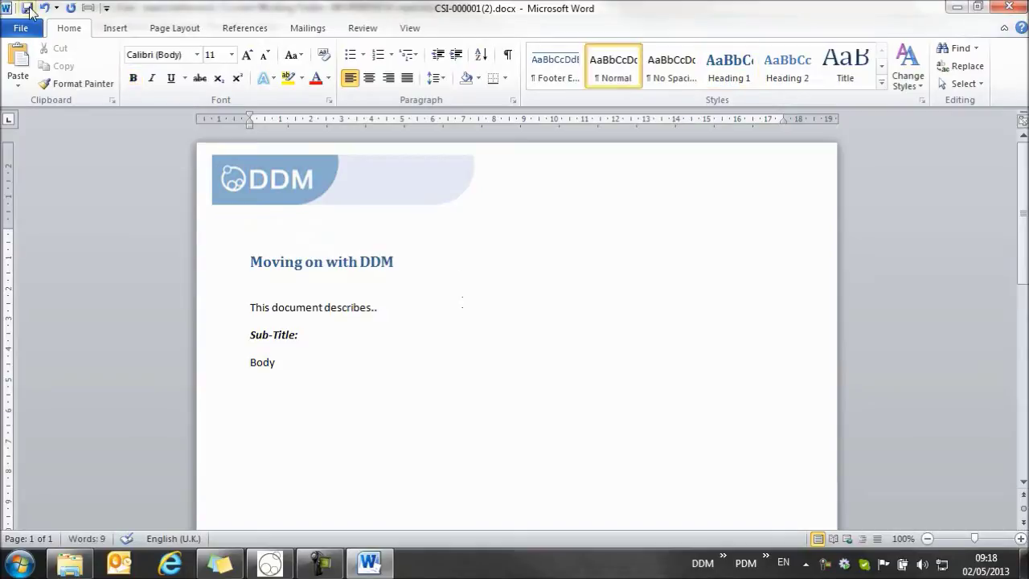
{"action": "left_click", "coordinate": [28, 9]}
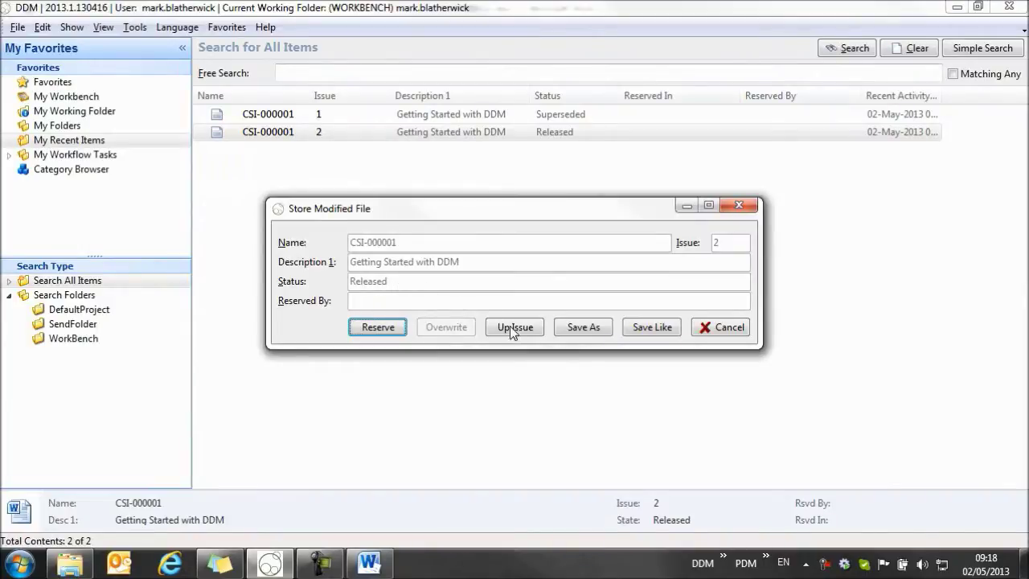
- Save As new item CSI-000002 with description 'Moving on with DDM'
{"action": "left_click", "coordinate": [589, 329]}
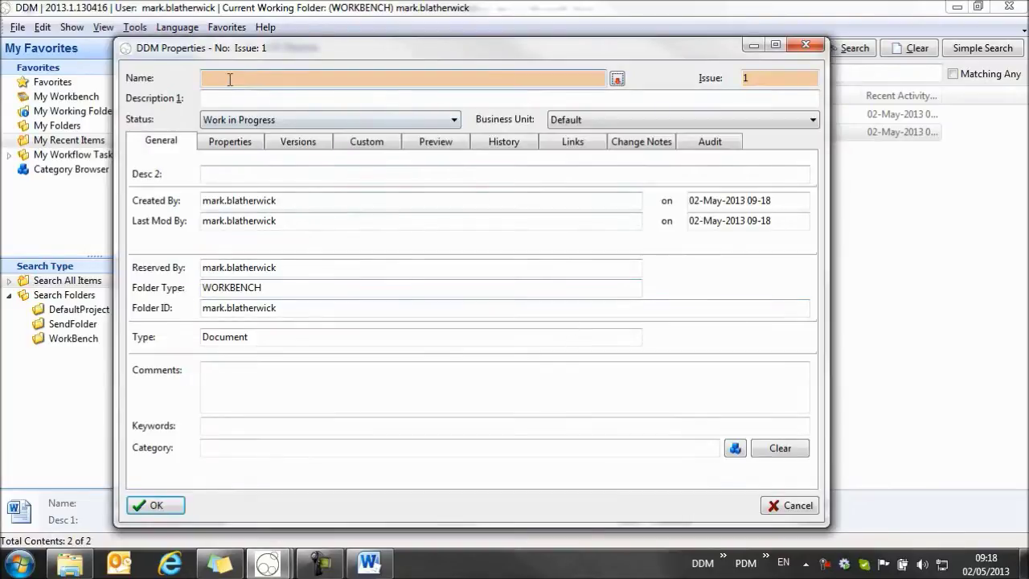
{"action": "type", "text": "CS"}
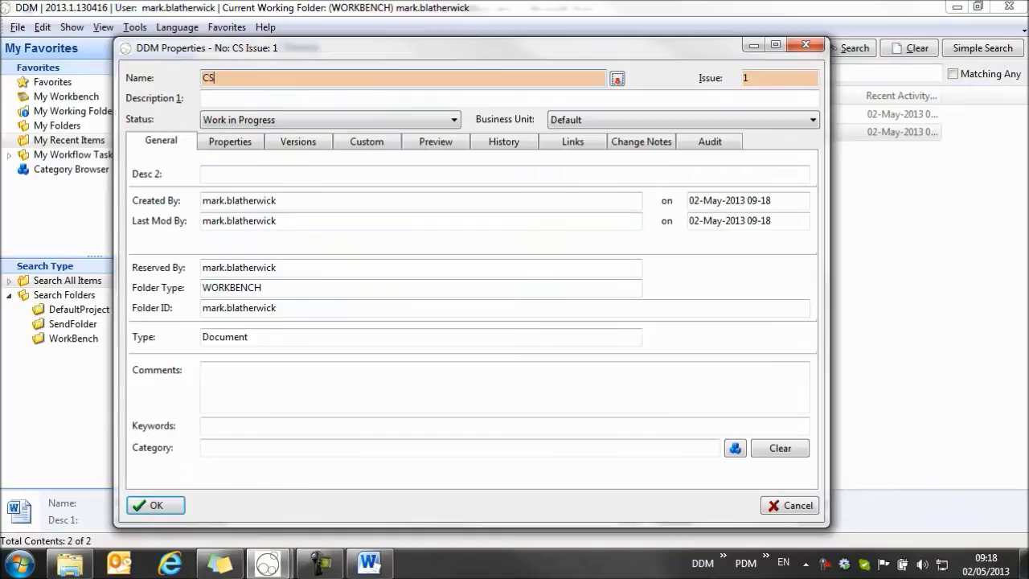
{"action": "type", "text": "I-000"}
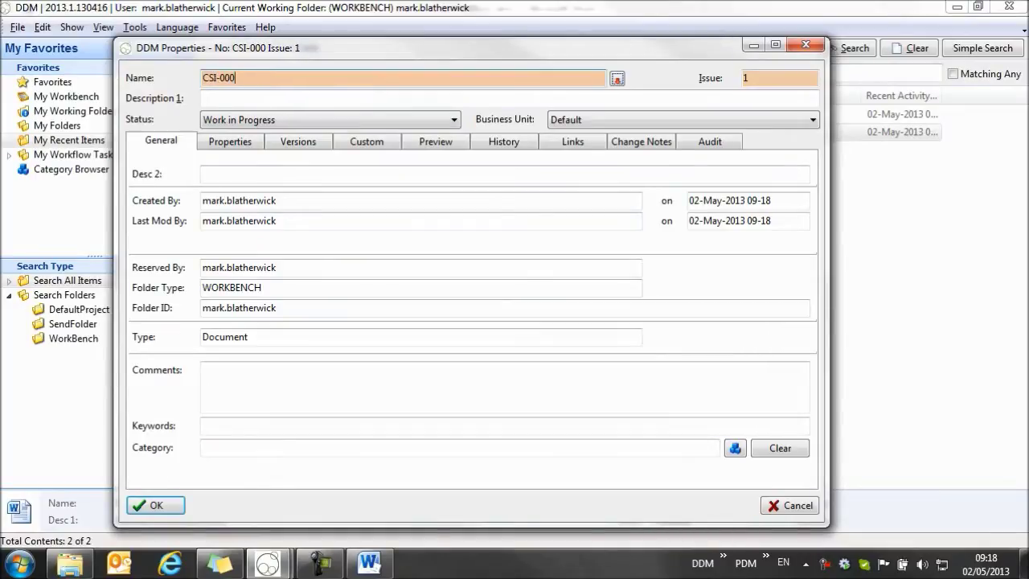
{"action": "type", "text": "002"}
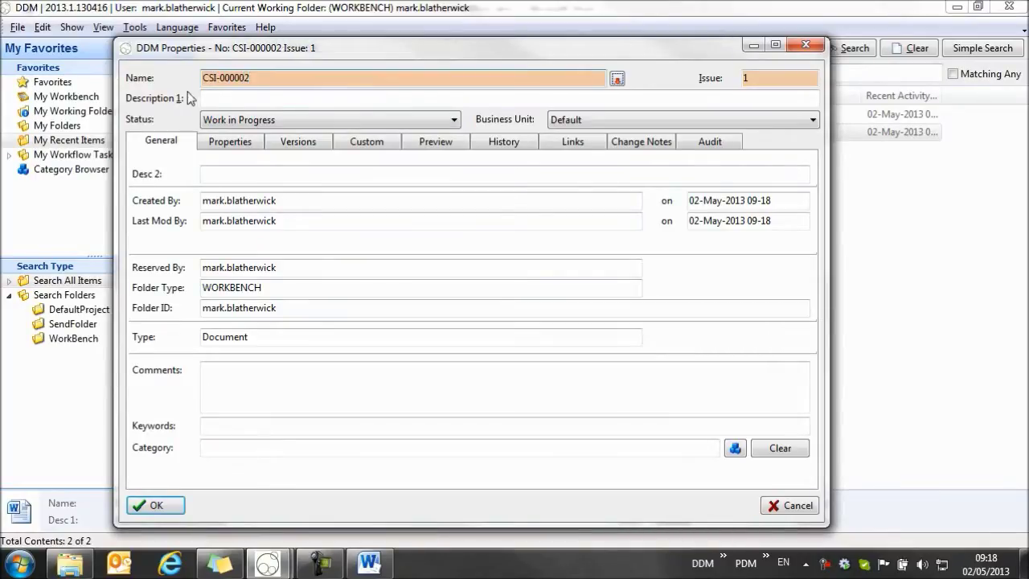
{"action": "left_click", "coordinate": [213, 98]}
{"action": "type", "text": "Mo"}
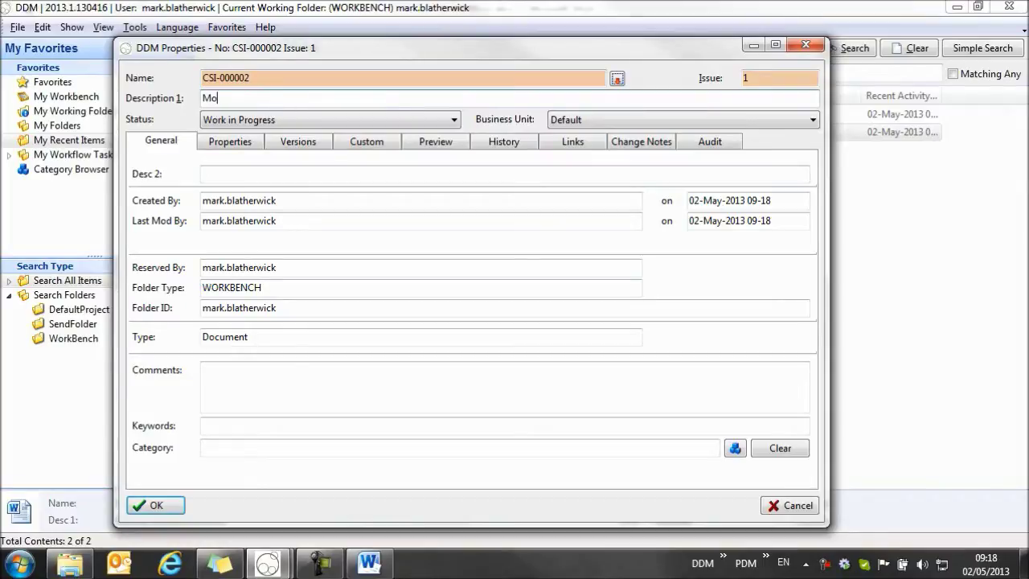
{"action": "type", "text": "ving on with DDM"}
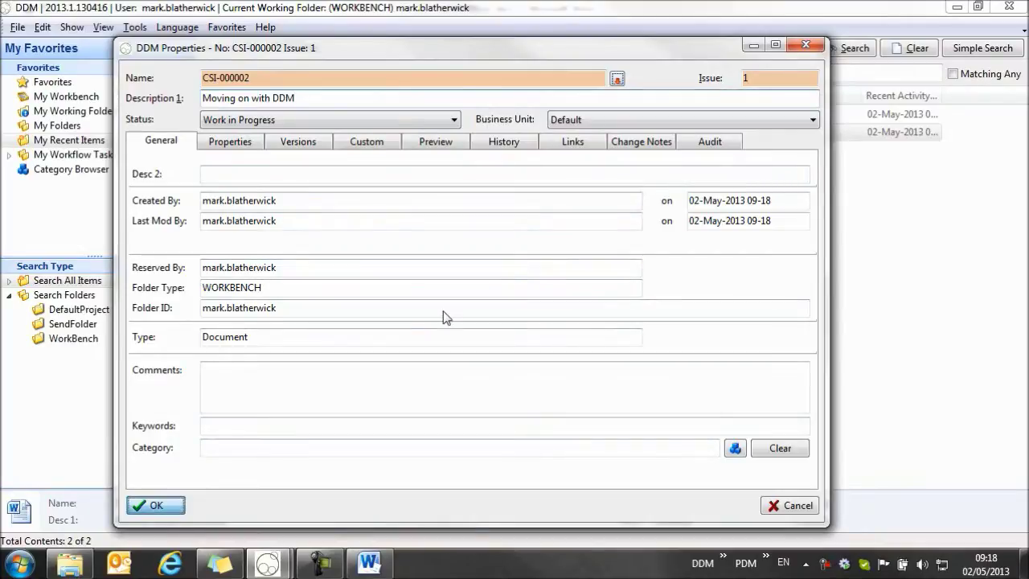
{"action": "key", "text": "Return"}
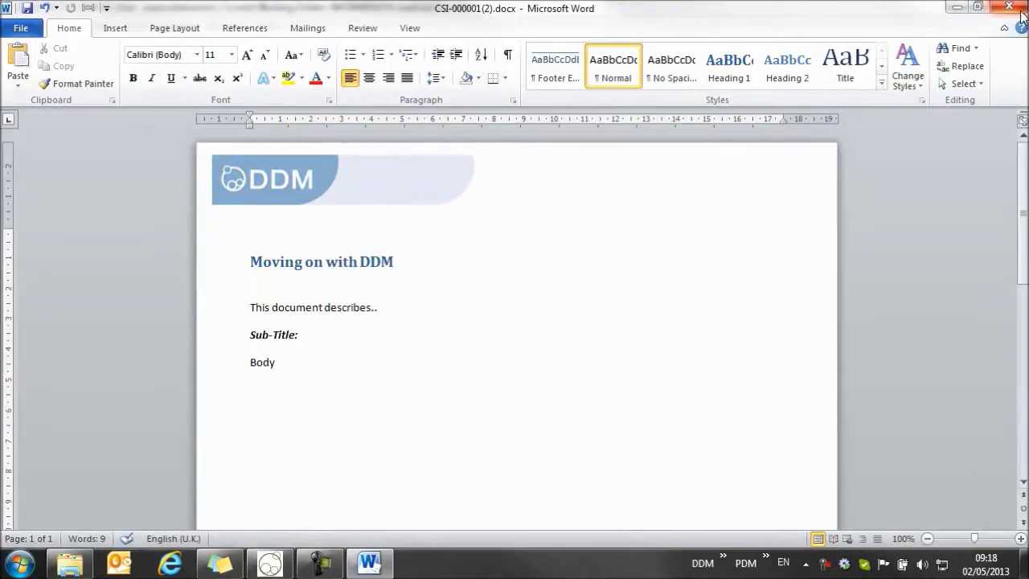
- Close Word to return to DDM Office, where CSI-000002 now appears
{"action": "left_click", "coordinate": [1021, 13]}
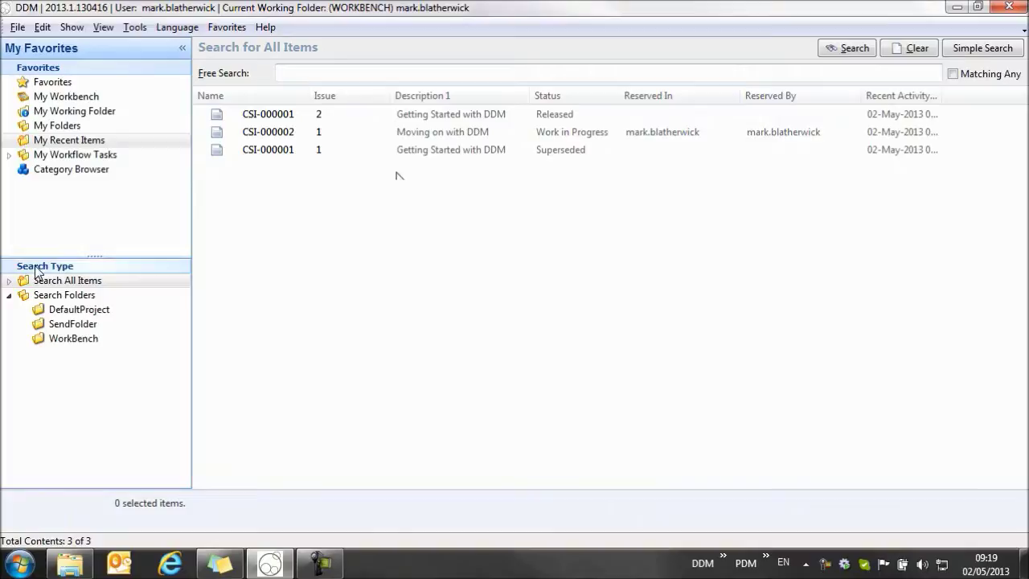
- Free-search all items for CSI-000001, listing its issue 1 Superseded and issue 2 Released
{"action": "left_click", "coordinate": [64, 285]}
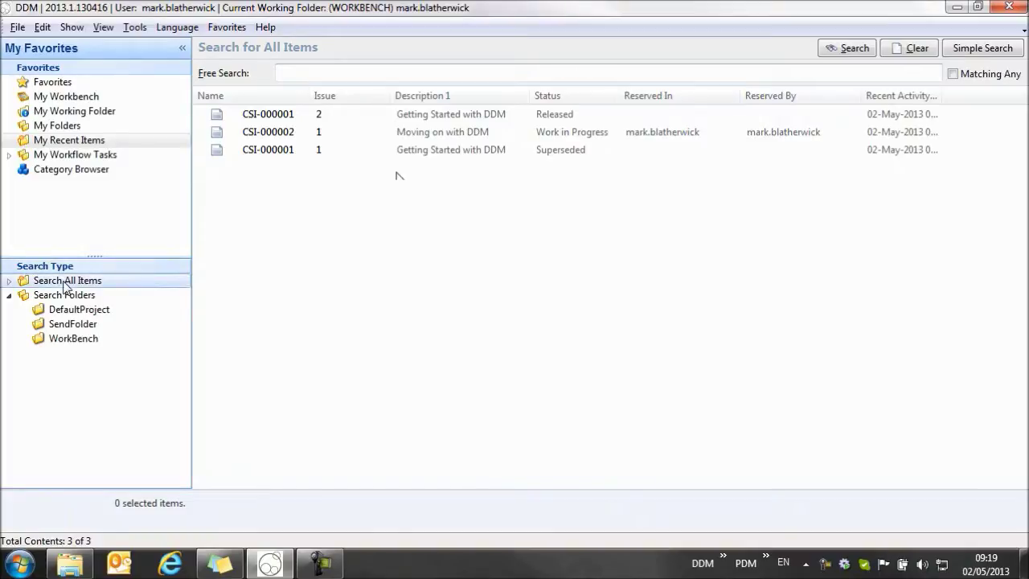
{"action": "left_click", "coordinate": [333, 72]}
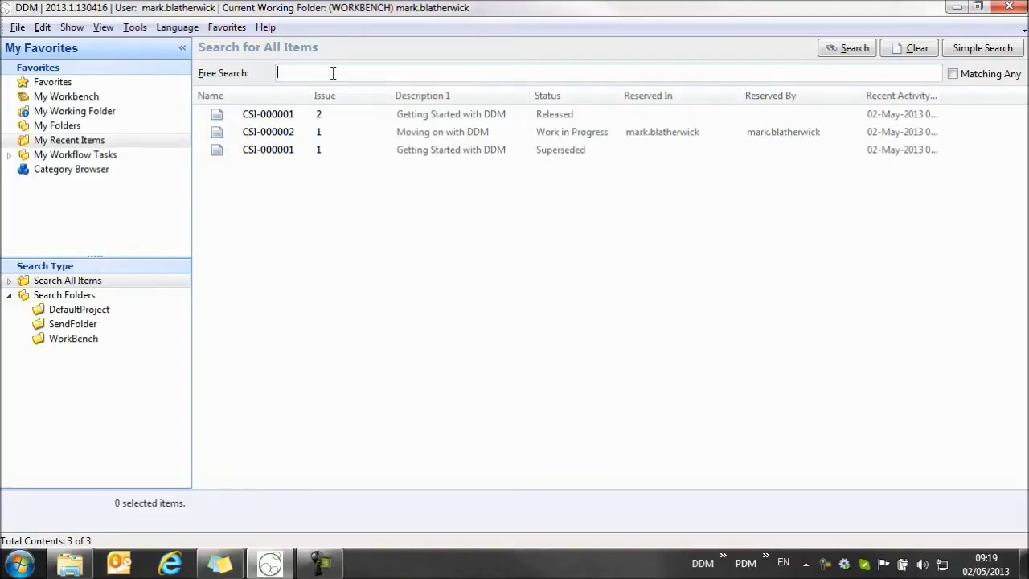
{"action": "type", "text": "CSI-0"}
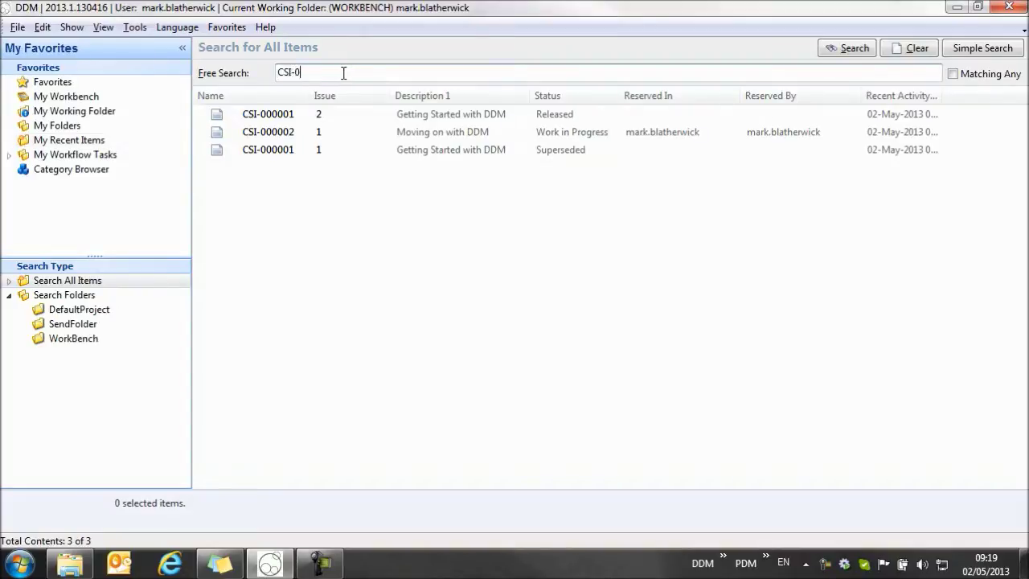
{"action": "type", "text": "00001"}
{"action": "left_click", "coordinate": [832, 50]}
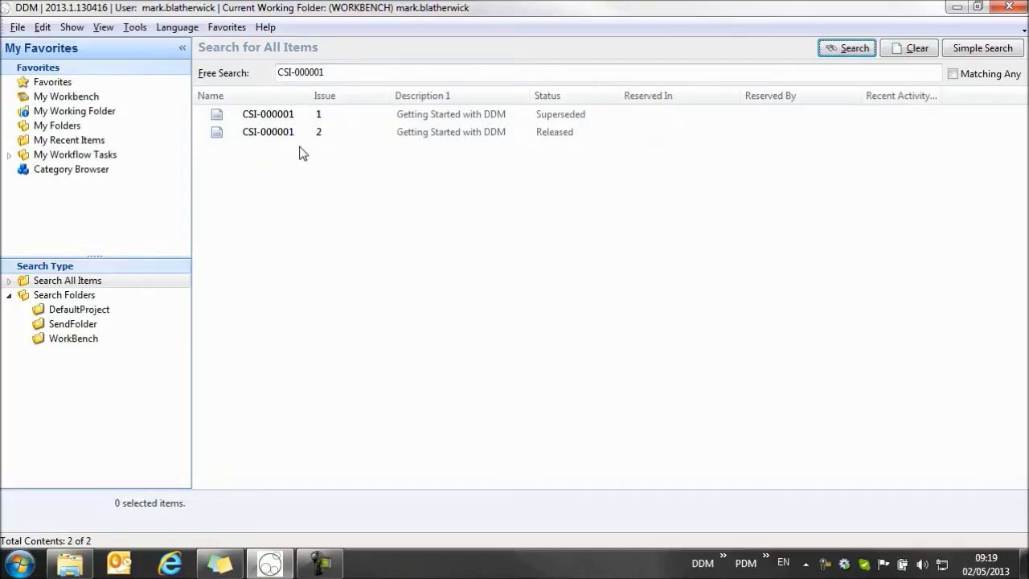
- Broaden the free search to 'CSI', then refine it to 'CSI moving' and search again
{"action": "left_click", "coordinate": [394, 74]}
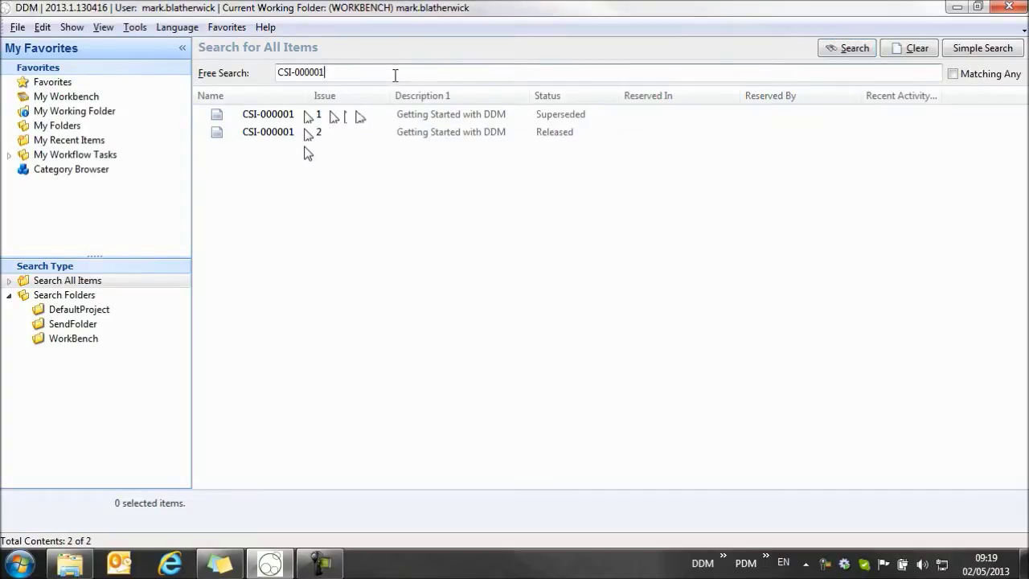
{"action": "key", "text": "BackSpace"}
{"action": "key", "text": "BackSpace"}
{"action": "key", "text": "BackSpace"}
{"action": "key", "text": "BackSpace"}
{"action": "key", "text": "BackSpace"}
{"action": "key", "text": "BackSpace"}
{"action": "key", "text": "BackSpace"}
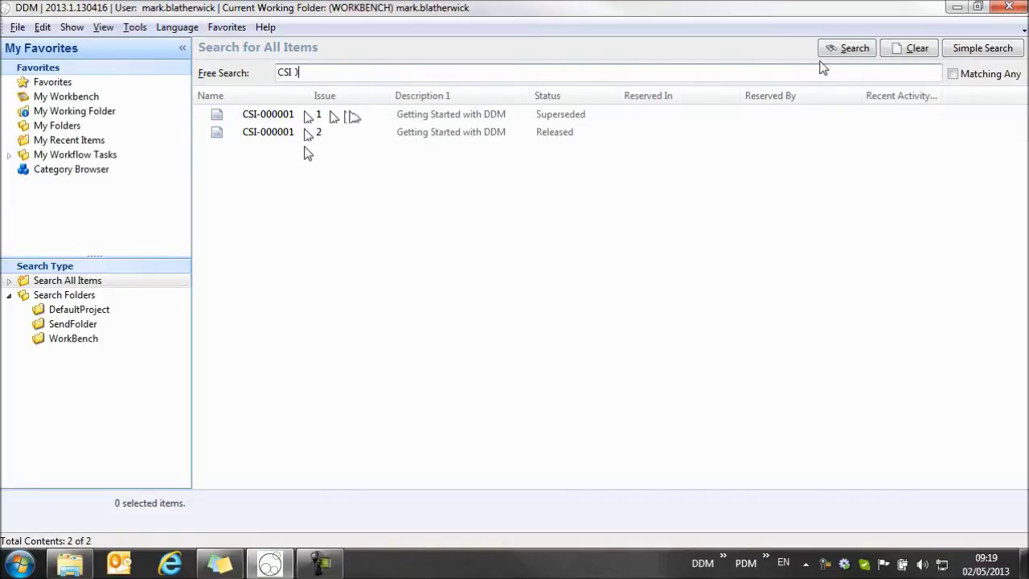
{"action": "left_click", "coordinate": [840, 50]}
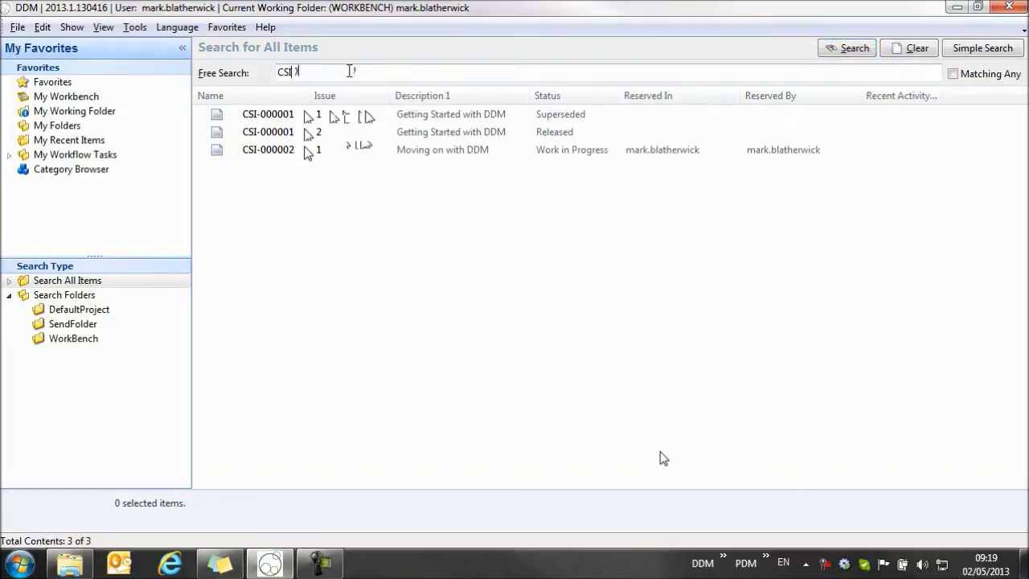
{"action": "type", "text": "moving"}
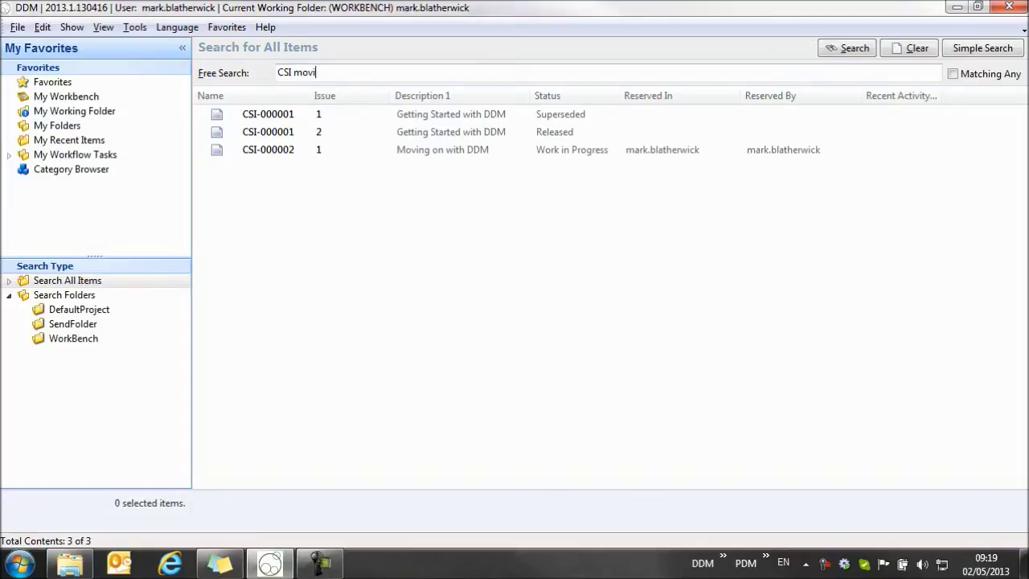
{"action": "left_click", "coordinate": [841, 51]}
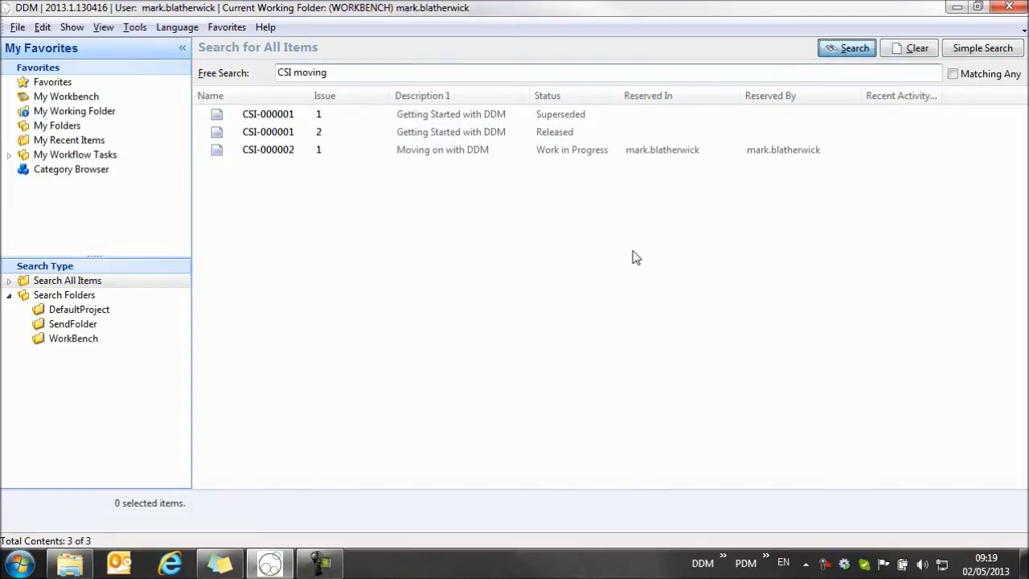